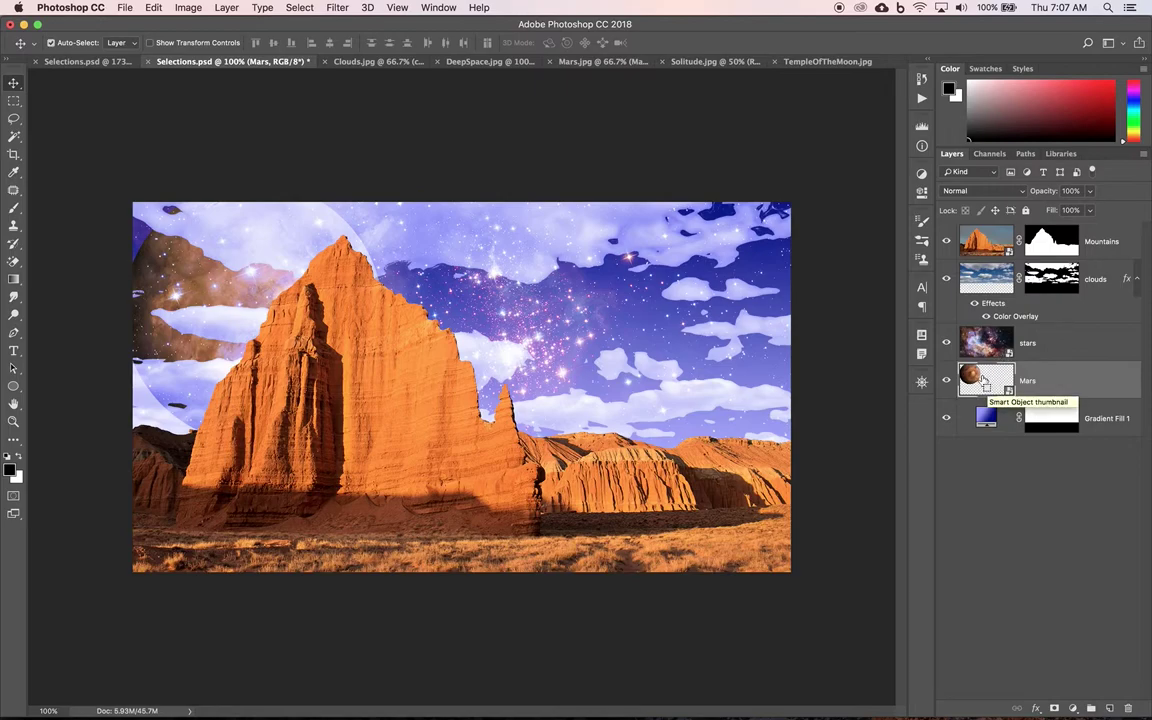
Step: Load the Mars layer's circle as a selection
ctrl+click(981, 381)
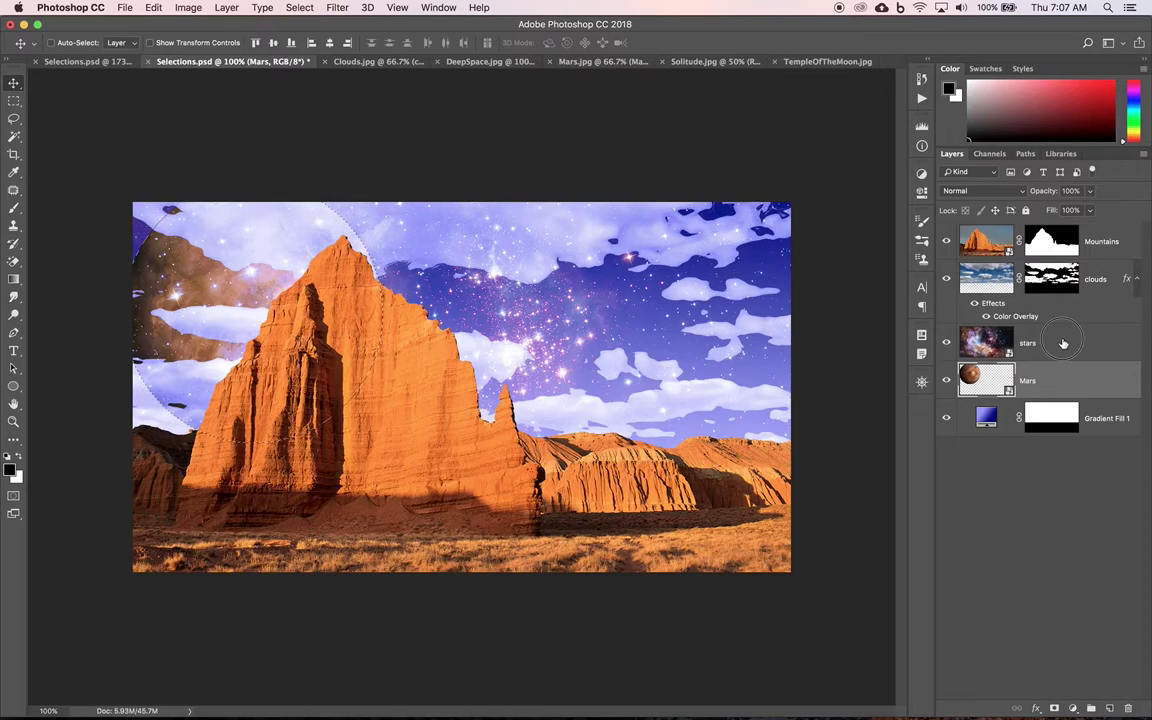
Step: Add a layer mask to the stars layer that cuts the stars out of the Mars circle
click(1063, 344)
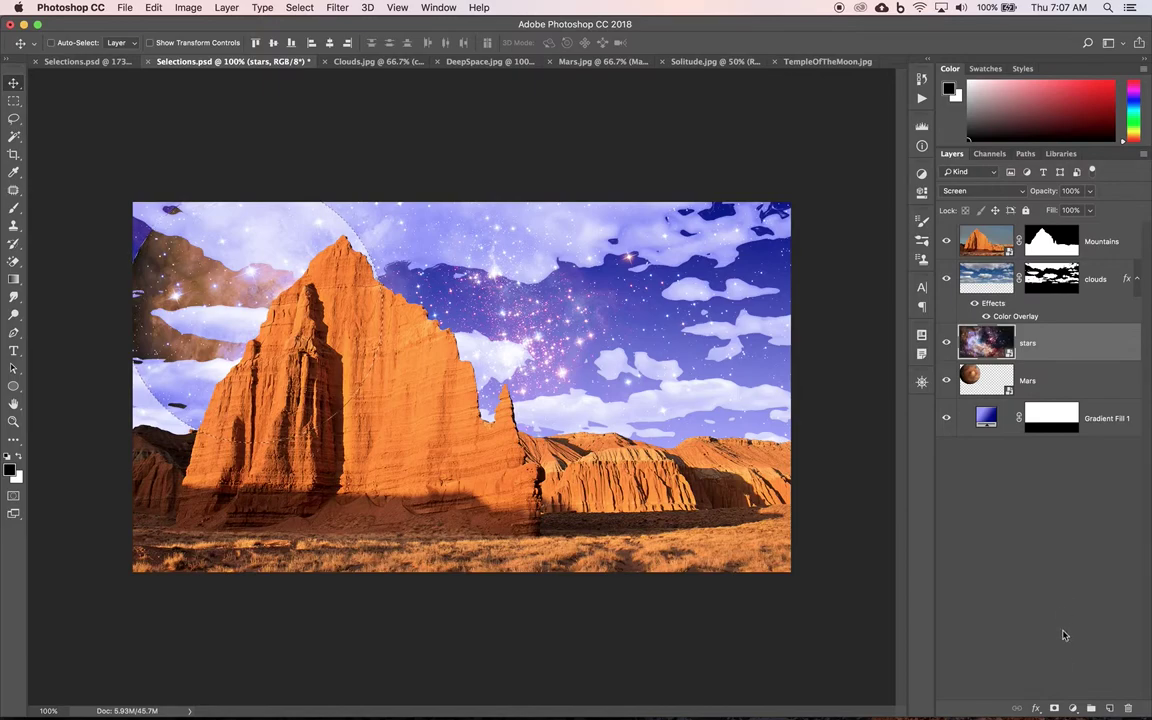
click(1054, 708)
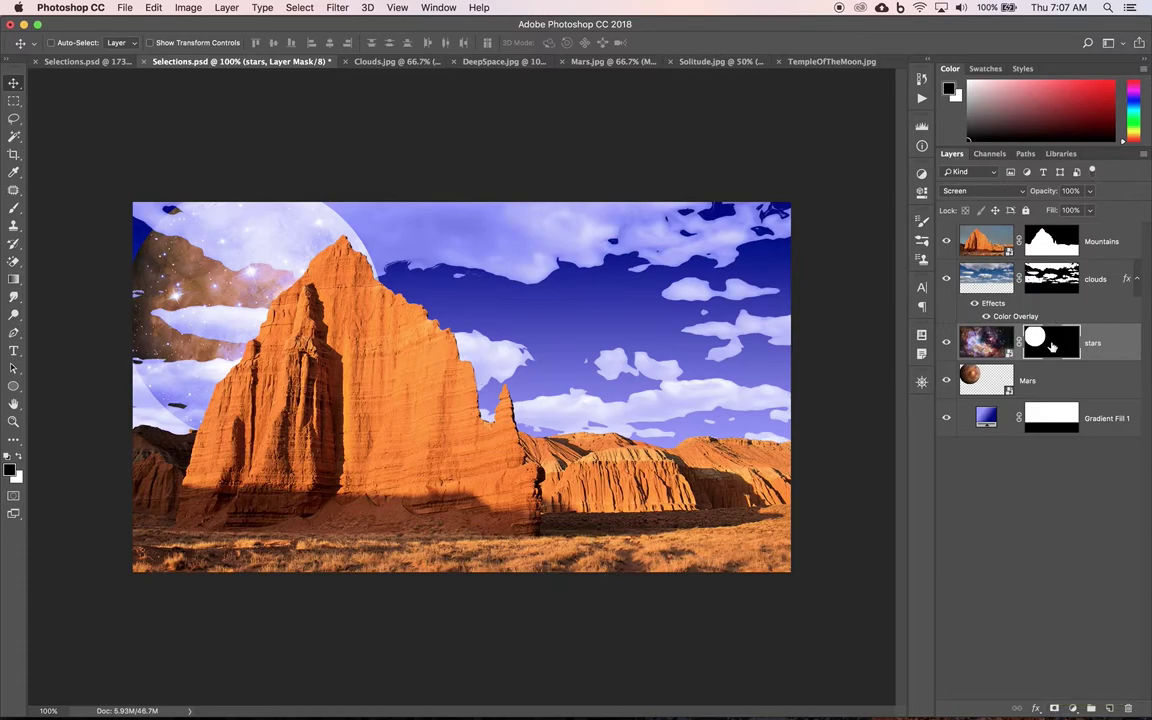
drag(146, 326, 172, 300)
key(super+alt+z)
key(super+alt+z)
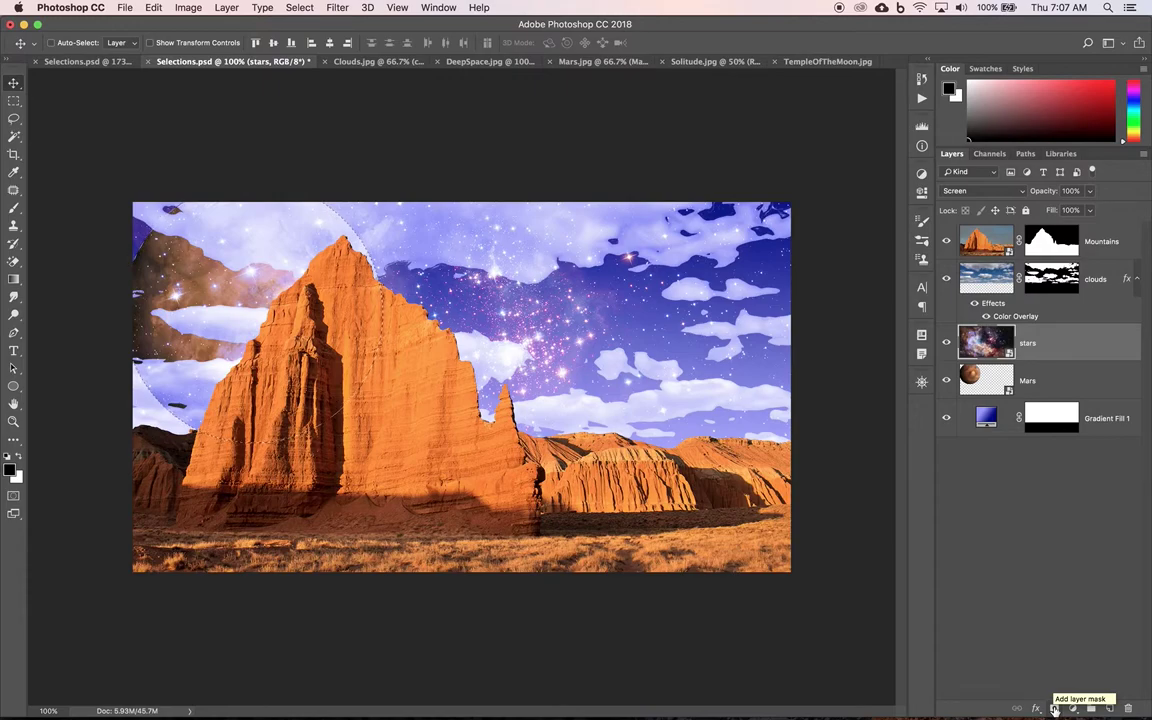
click(1054, 708)
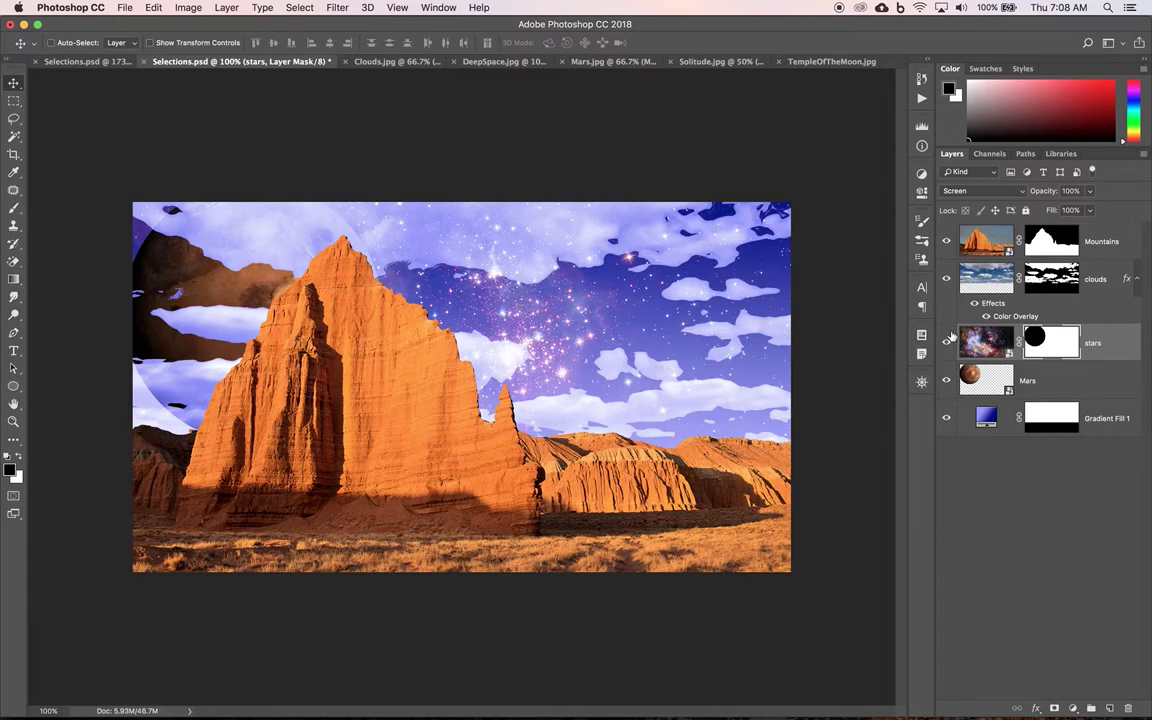
click(1067, 379)
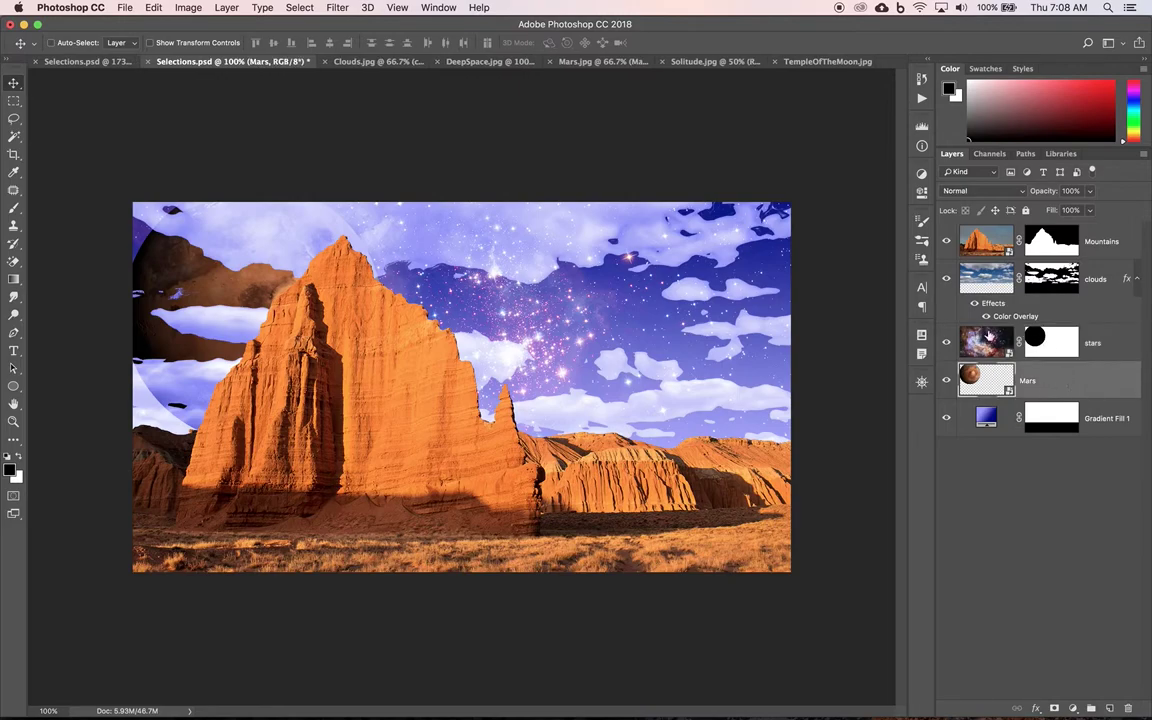
Step: Change the Mars layer's blend mode from Normal to Screen
click(1018, 191)
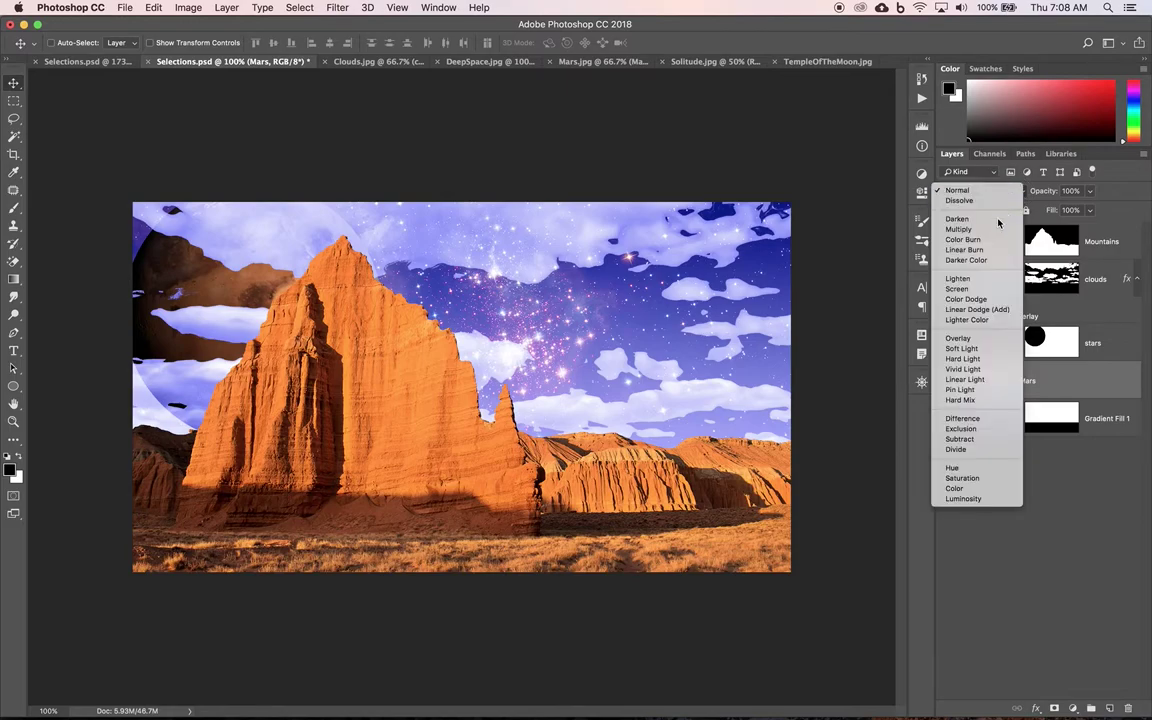
click(960, 289)
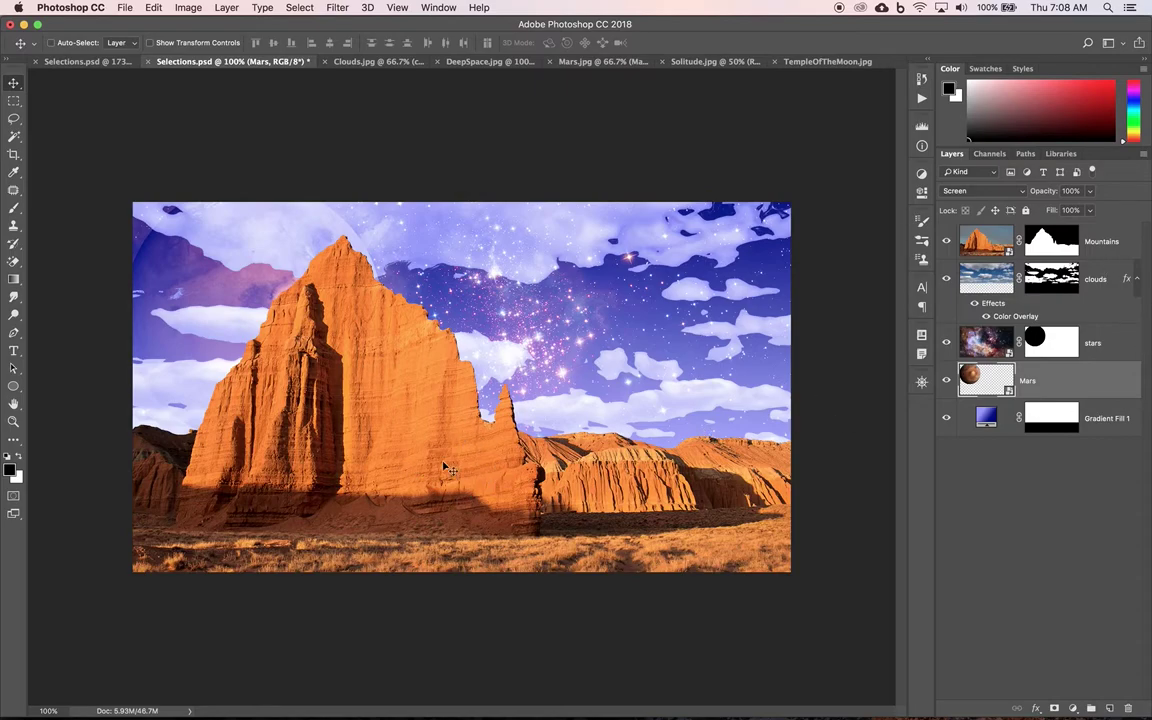
click(1120, 245)
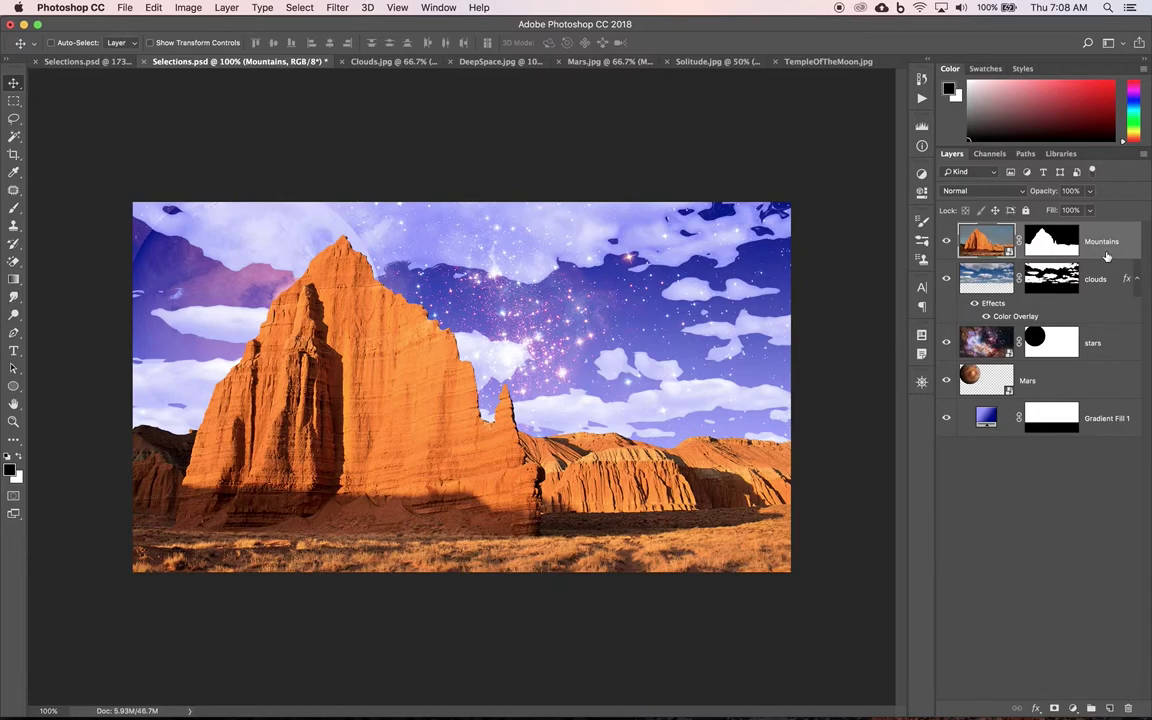
Step: Add a new Gradient Fill layer above the Mountains layer
click(1074, 710)
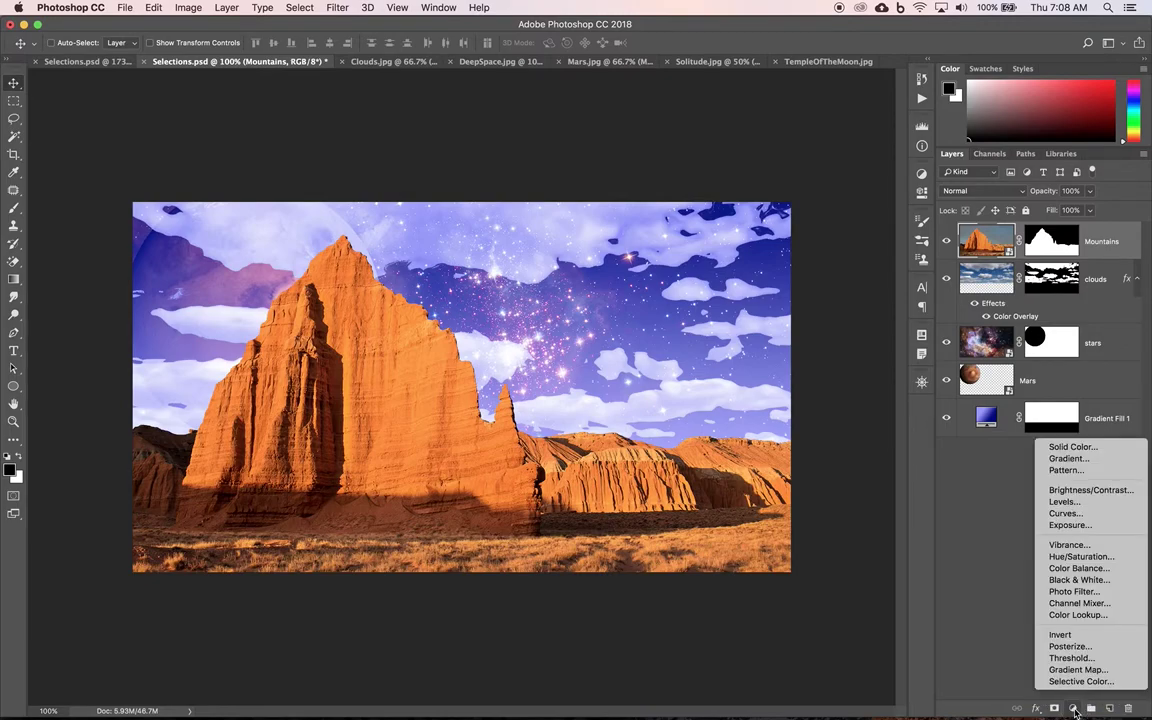
click(1079, 460)
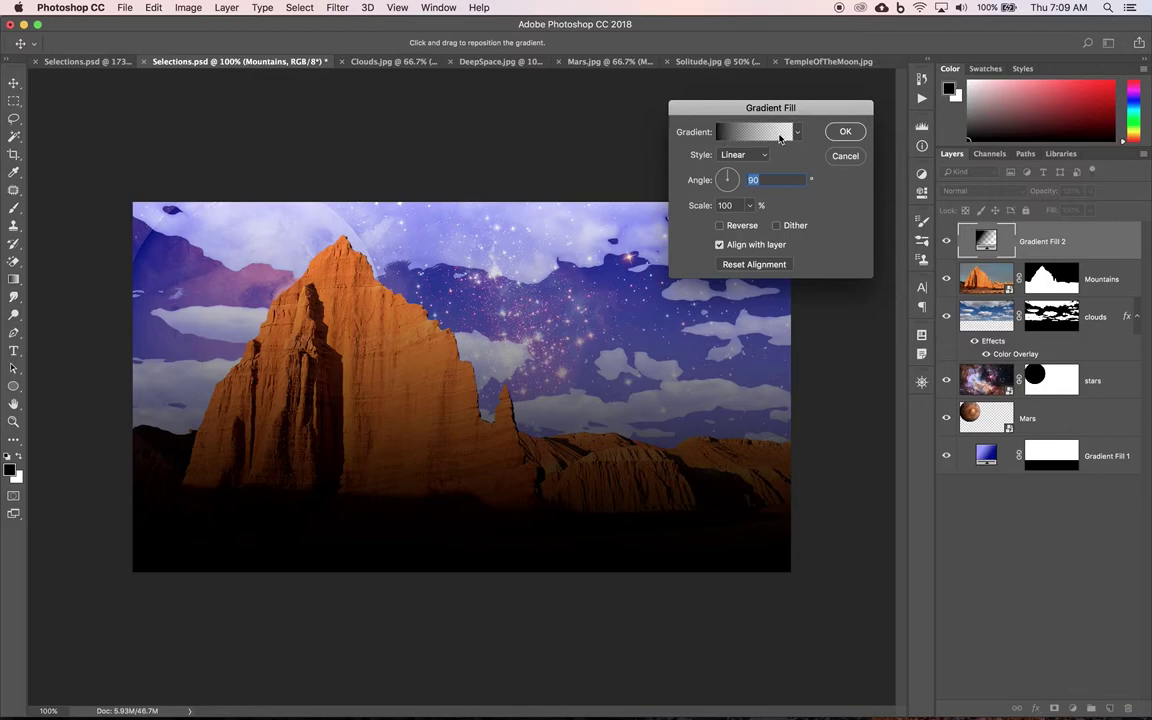
Step: Set the gradient's left color stop to near-black
click(755, 135)
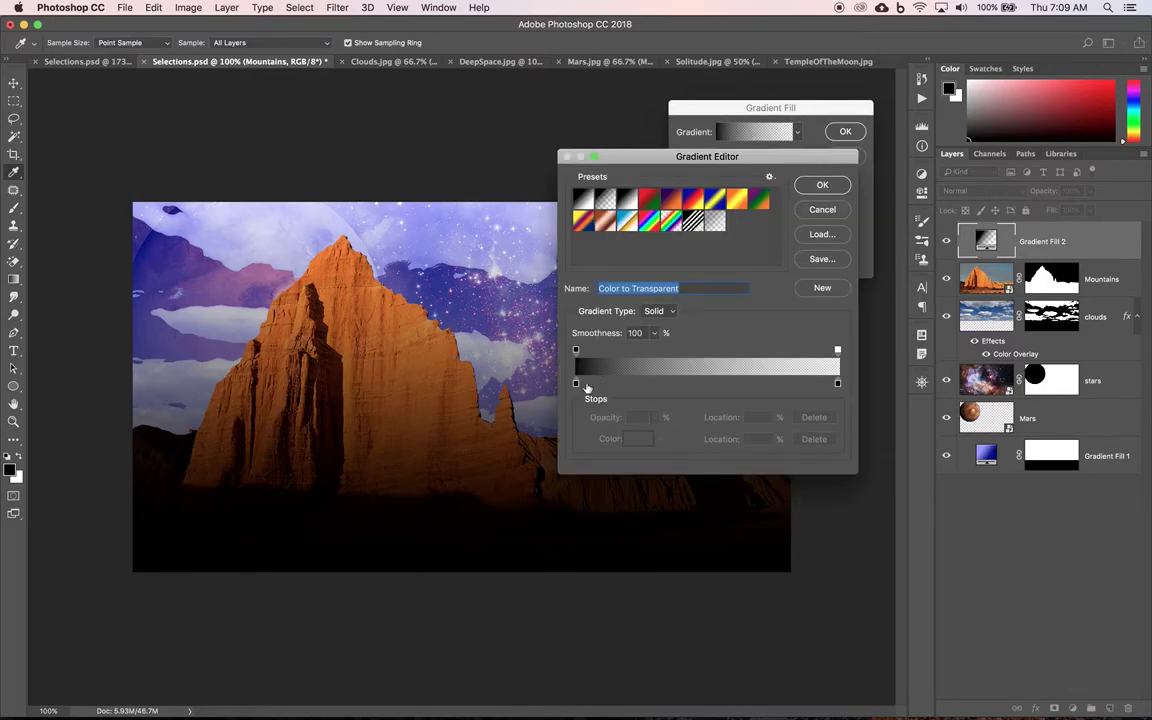
double_click(576, 385)
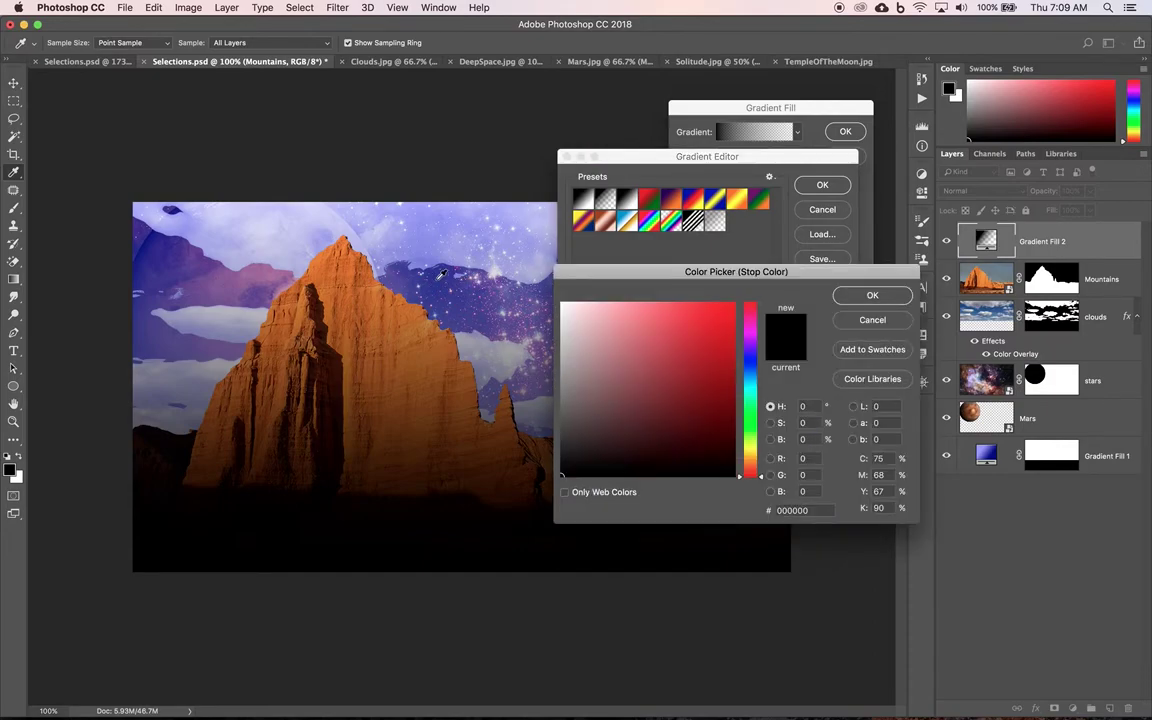
click(436, 285)
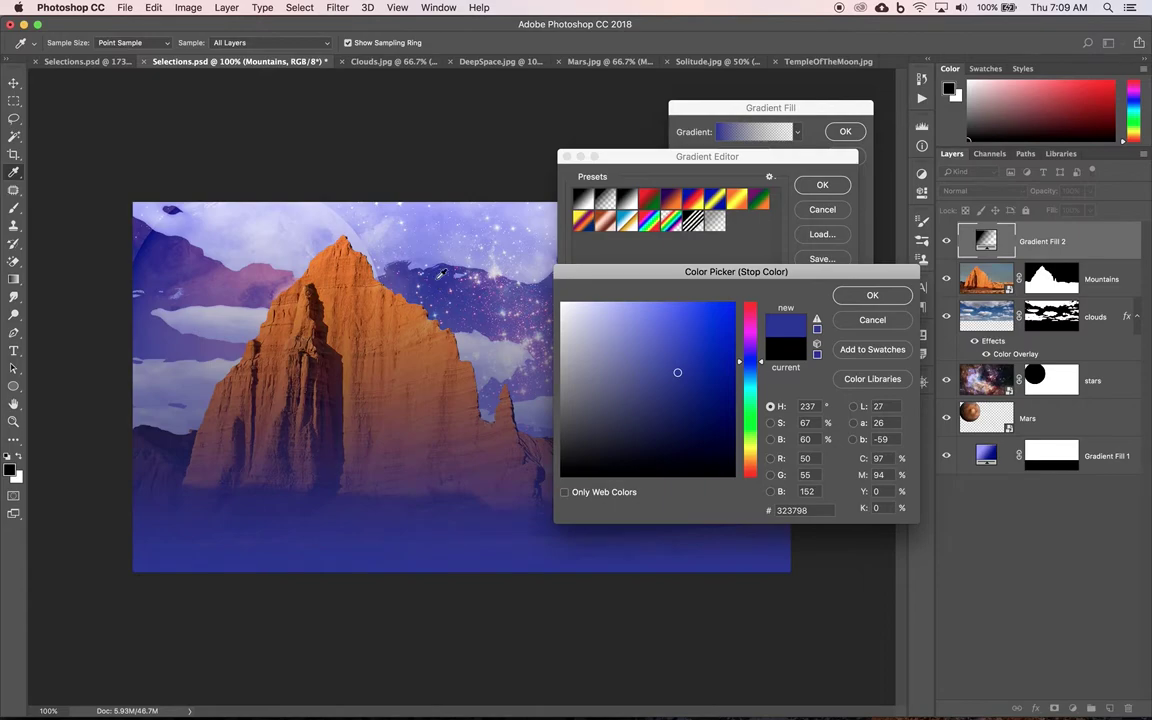
drag(656, 425, 730, 472)
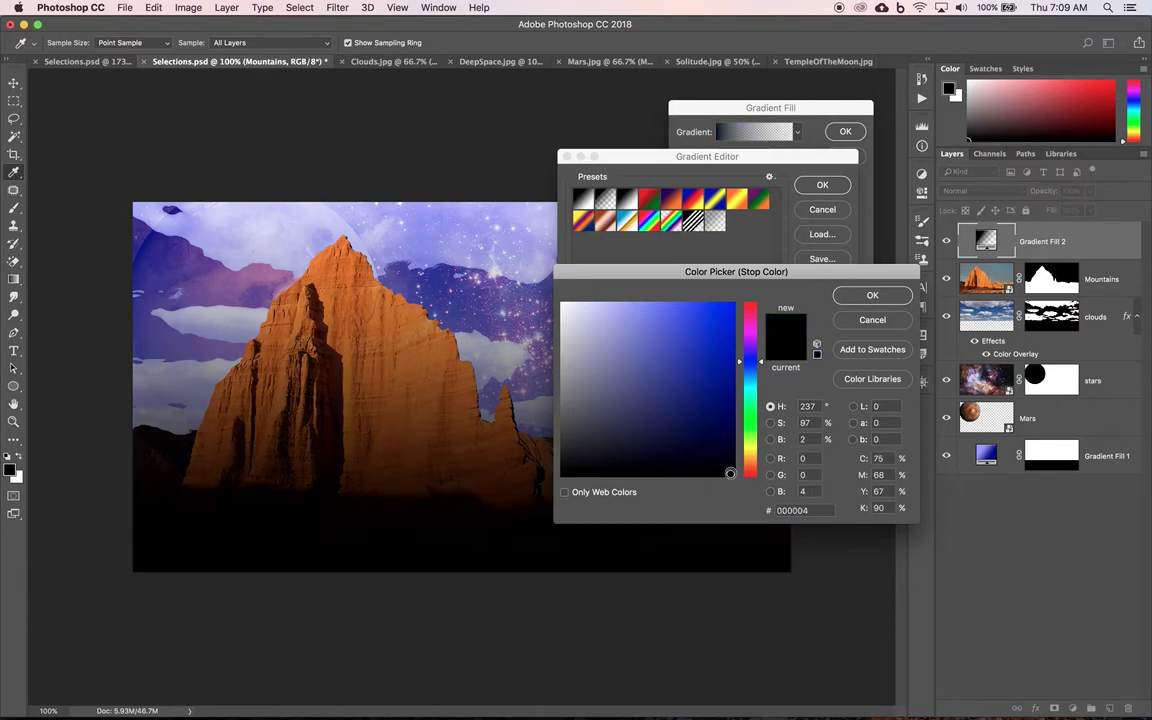
click(872, 295)
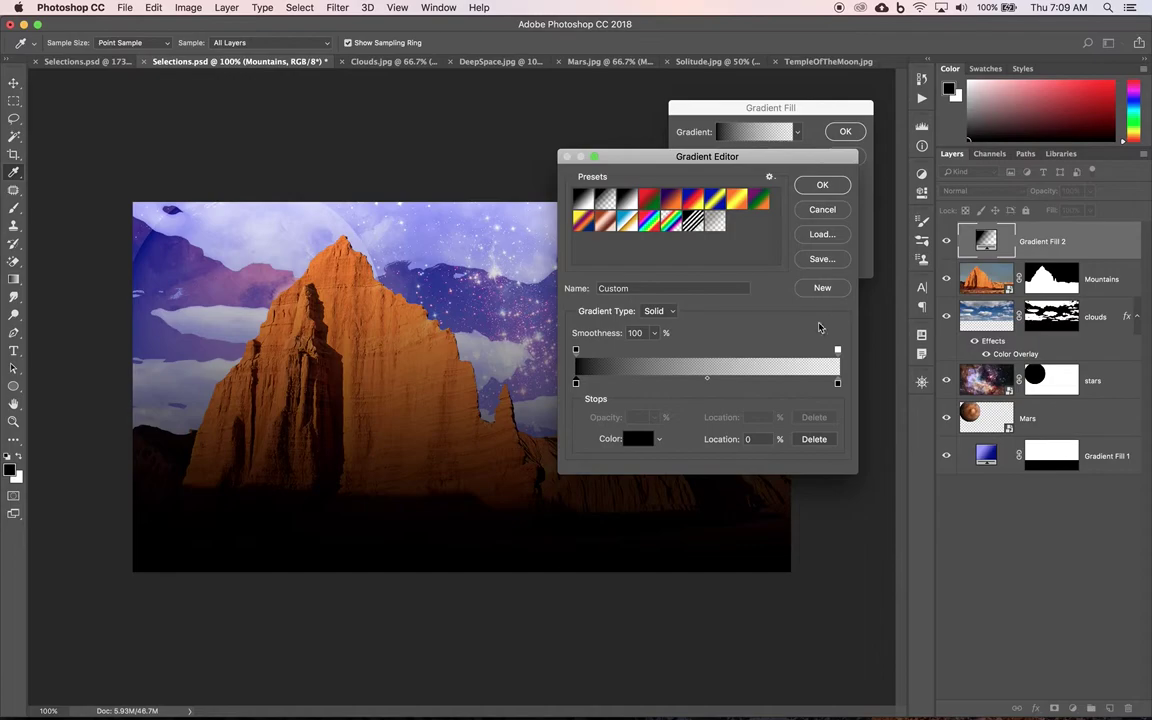
Step: Set the right color stop to a lavender sampled from the sky
double_click(838, 383)
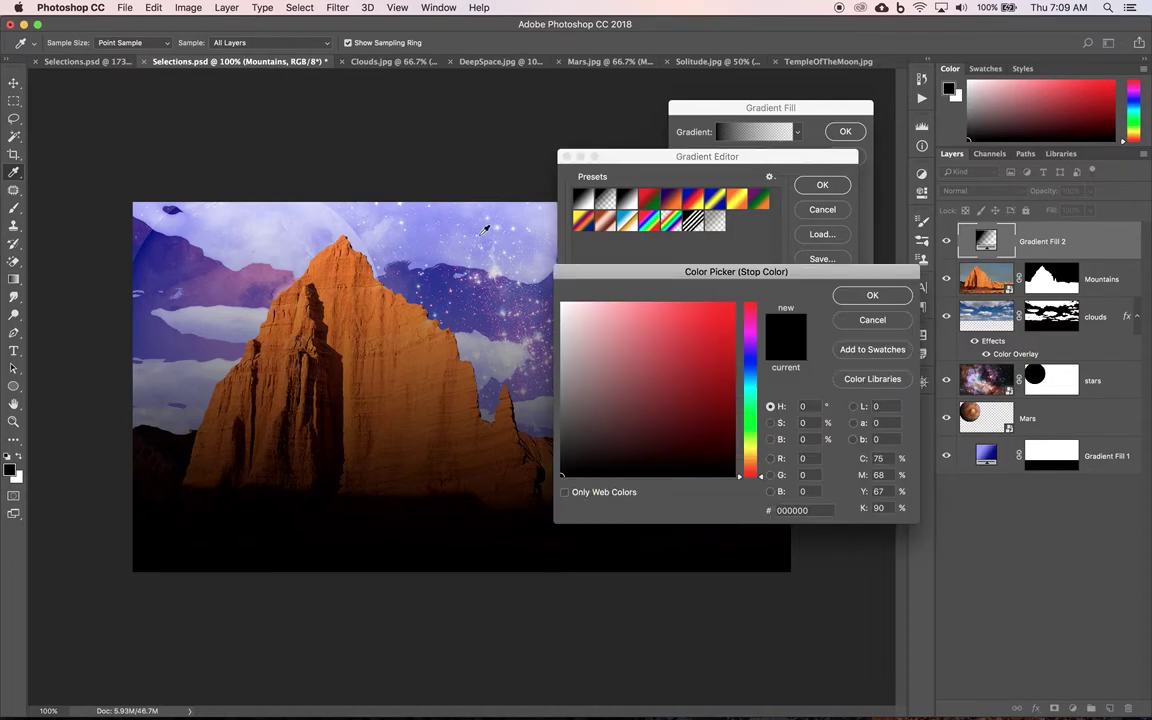
click(466, 237)
click(476, 278)
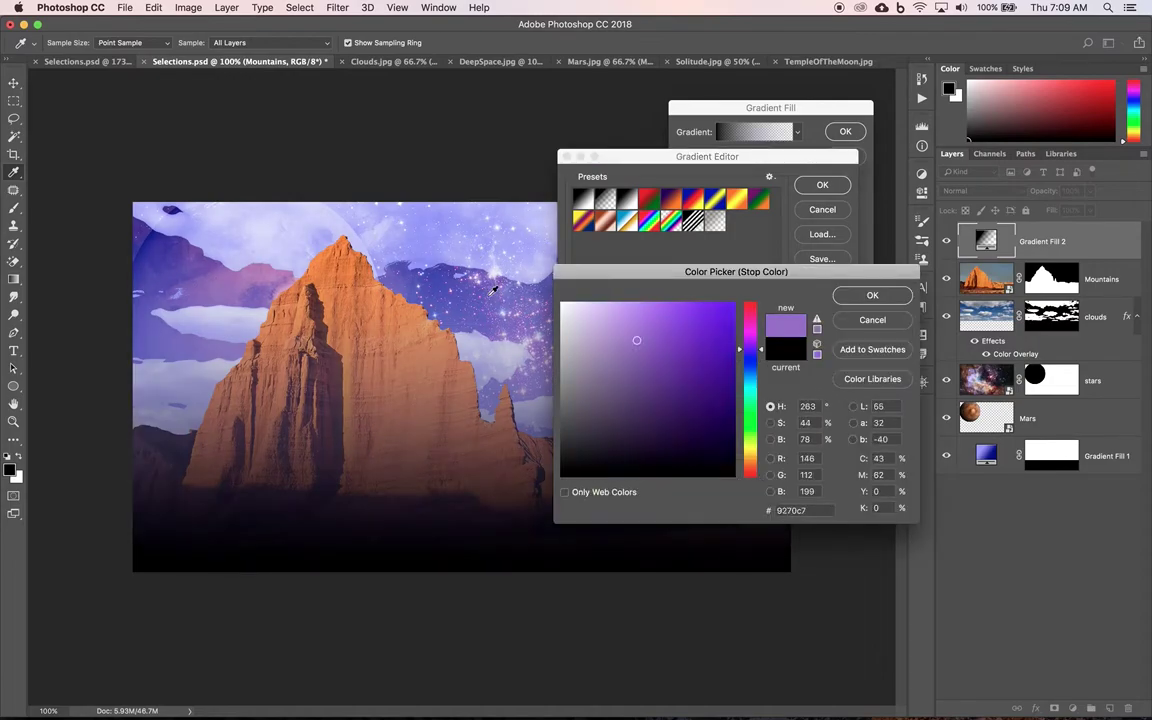
click(422, 254)
click(456, 240)
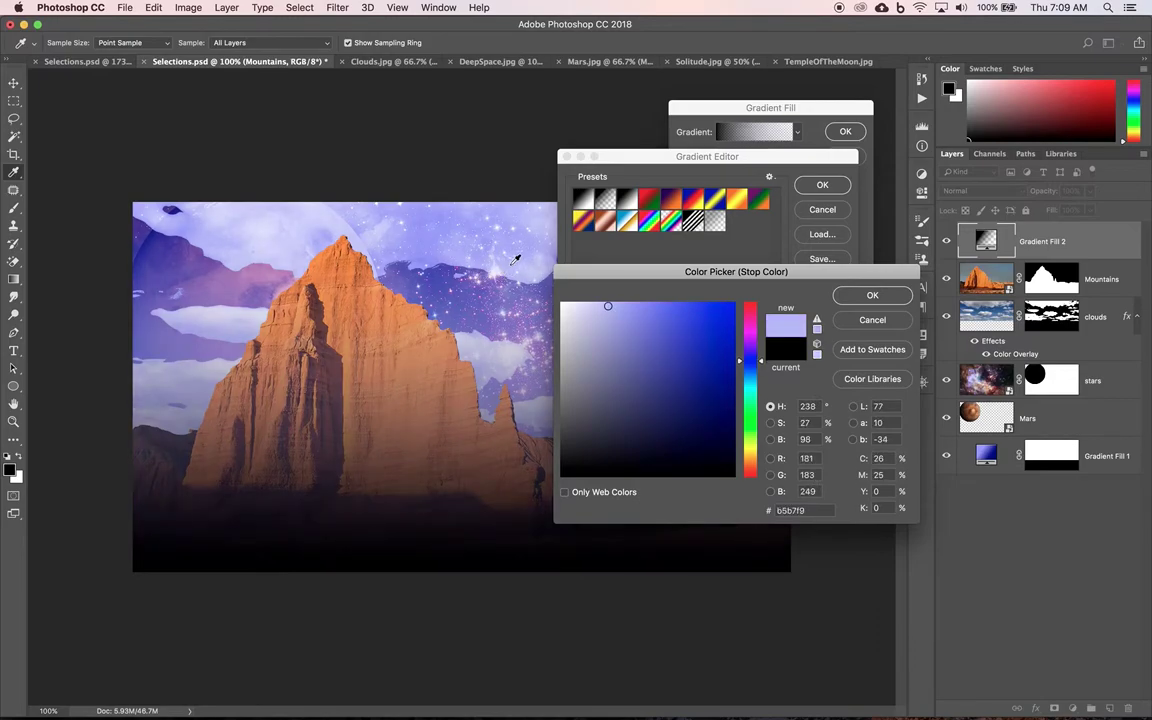
click(524, 271)
click(622, 308)
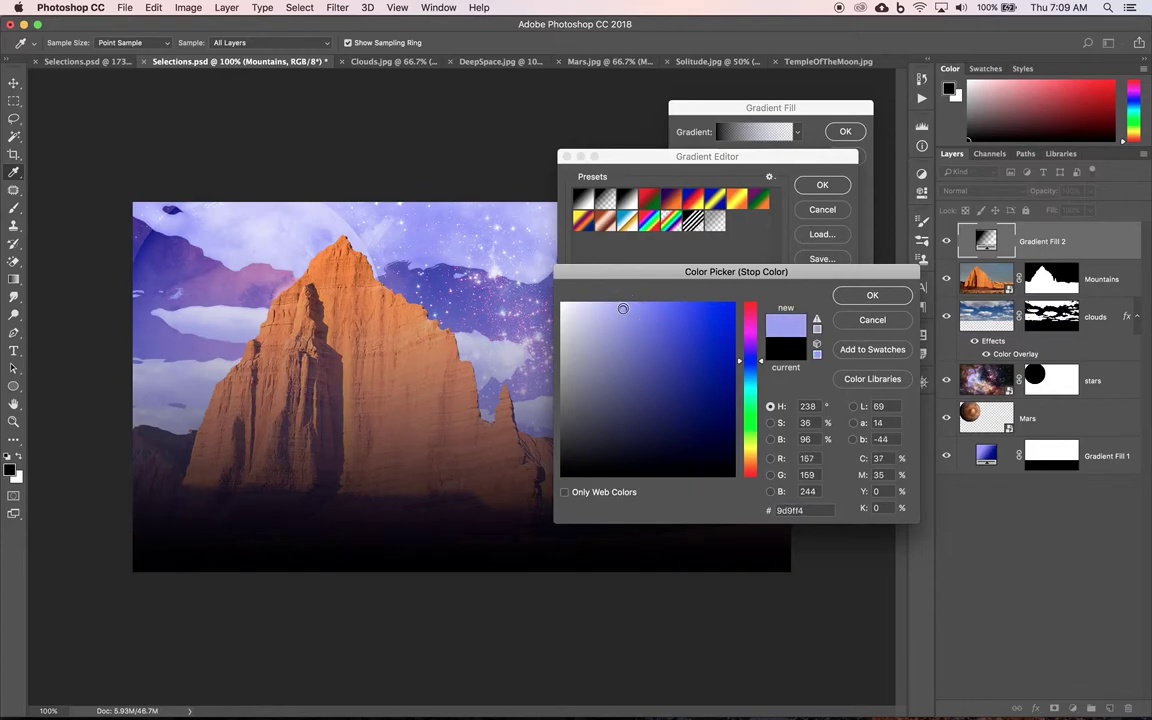
click(561, 280)
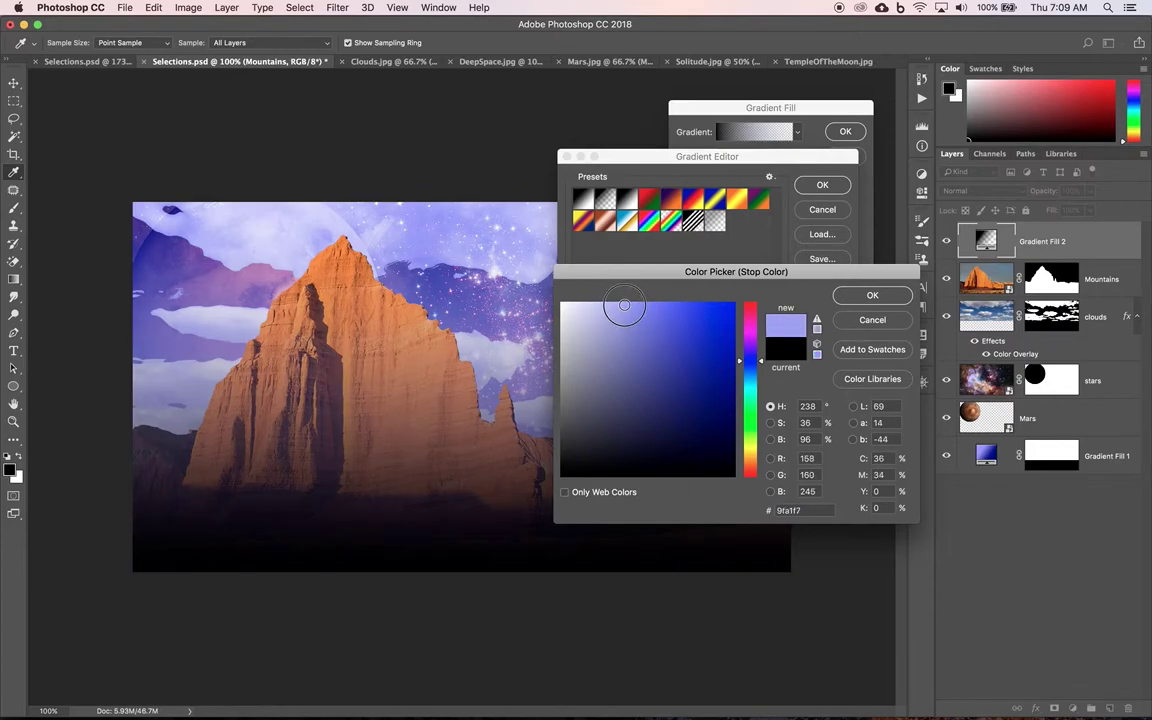
click(872, 295)
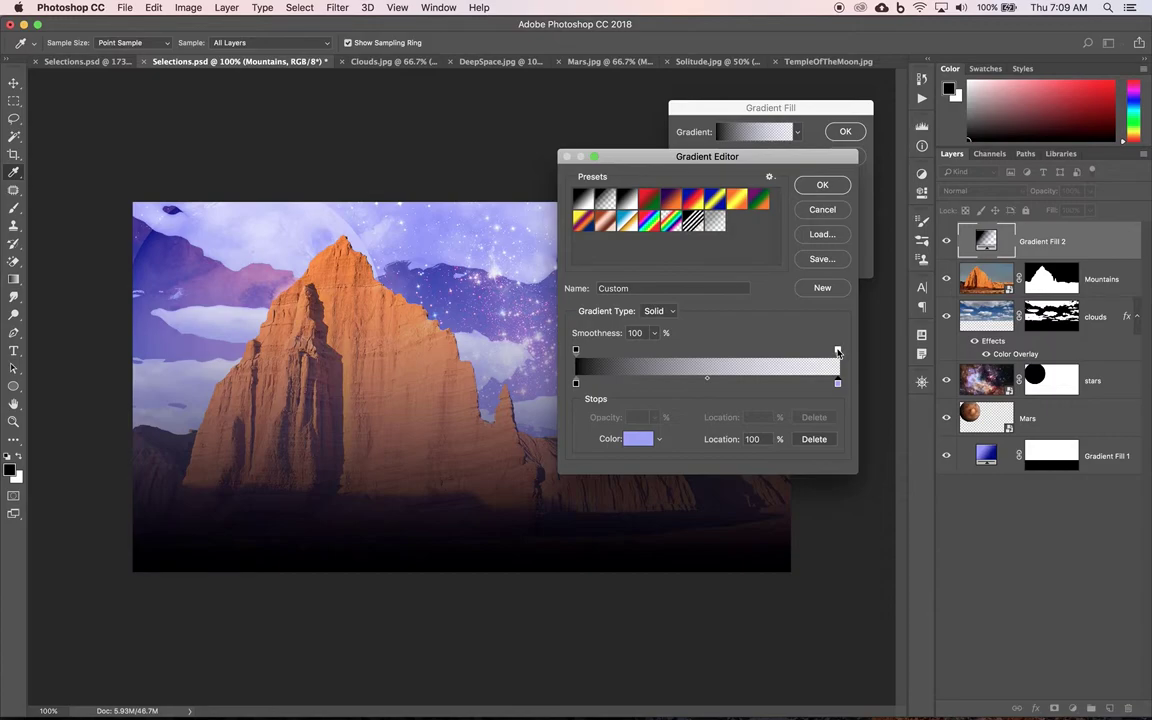
Step: Raise the right opacity stop to 100% and accept the gradient
click(838, 352)
click(653, 419)
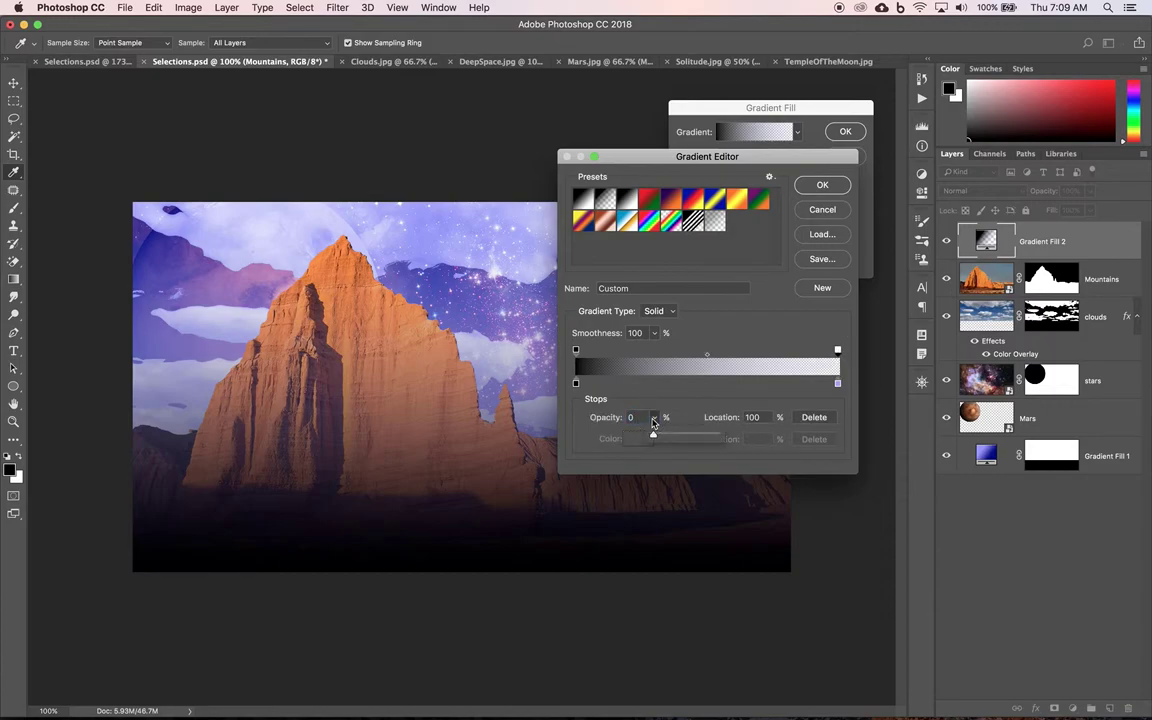
drag(653, 432, 753, 437)
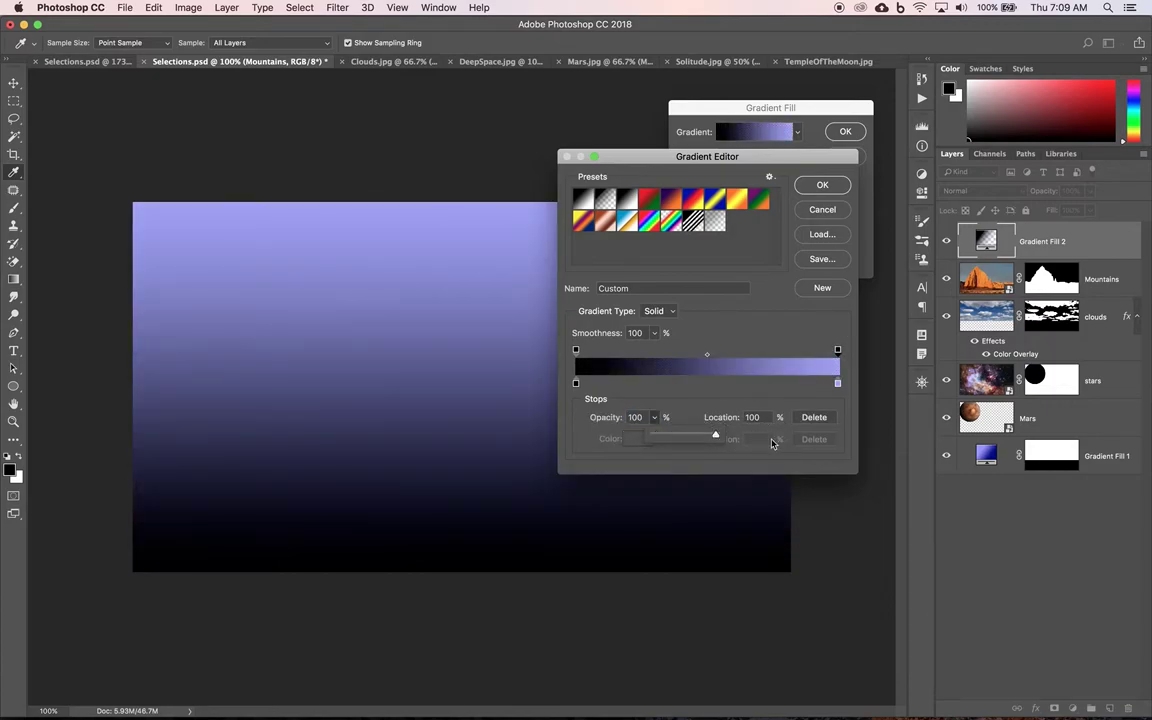
click(822, 185)
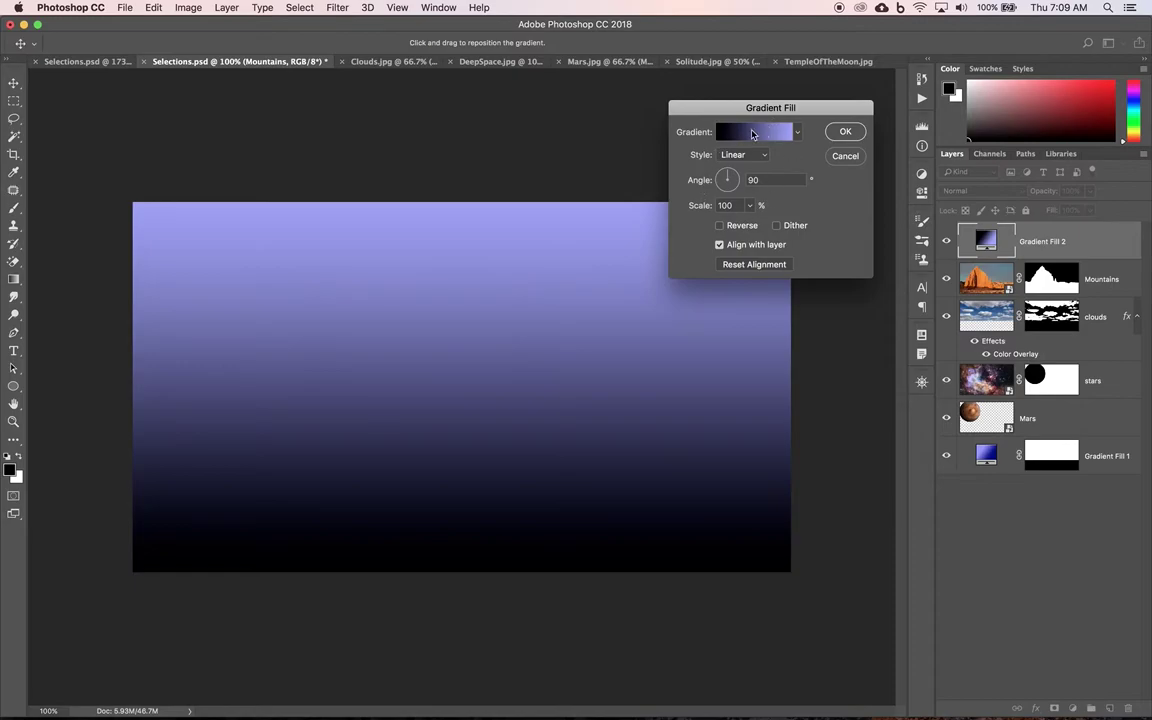
Step: Confirm the Gradient Fill dialog to commit the black-to-lavender fill
click(845, 133)
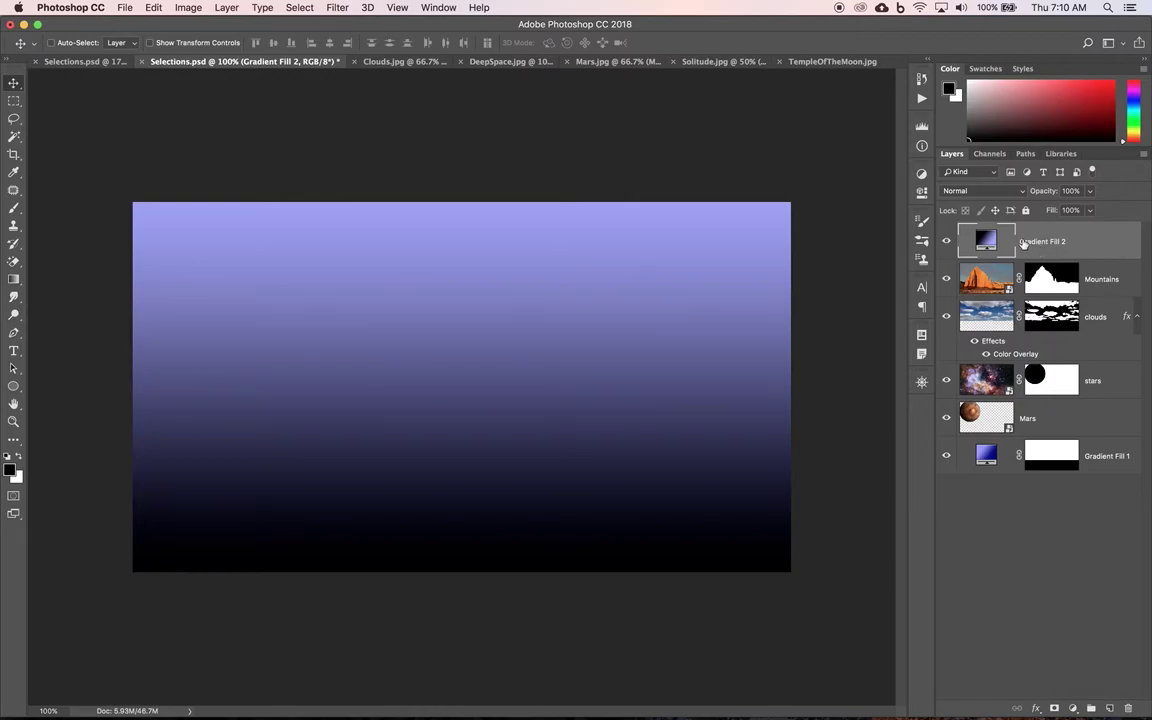
Step: Try Multiply, Screen and Overlay on Gradient Fill 2, then settle on Hue blending
click(1021, 194)
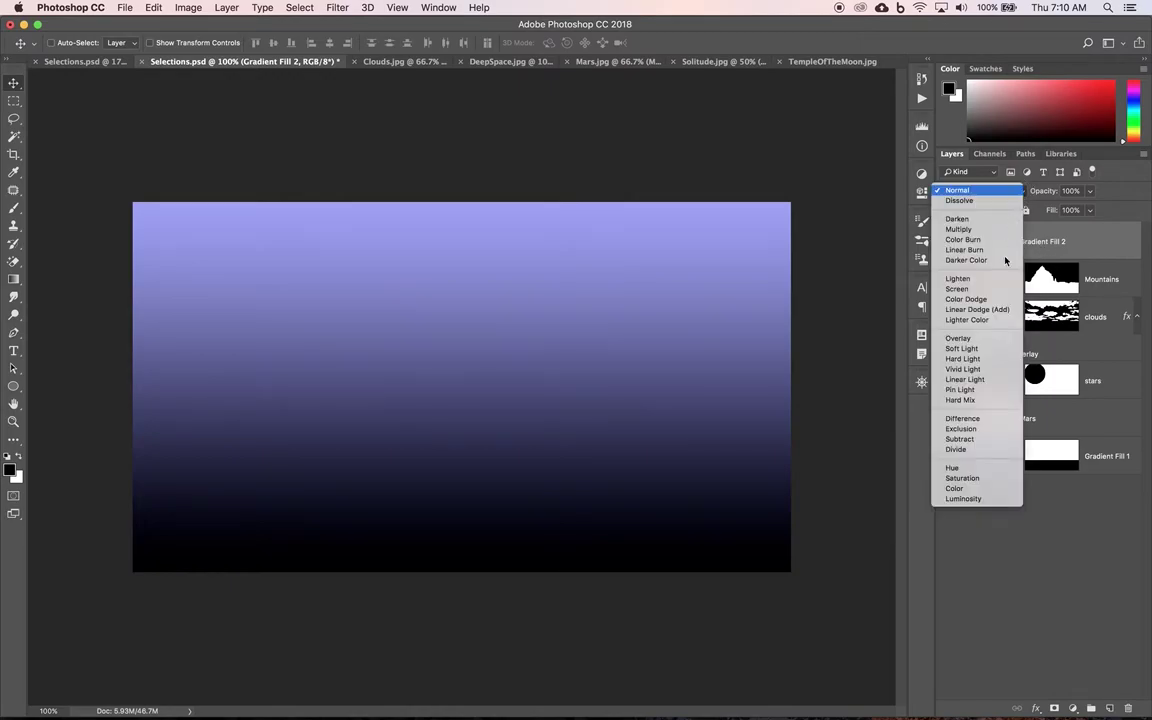
click(990, 190)
click(990, 190)
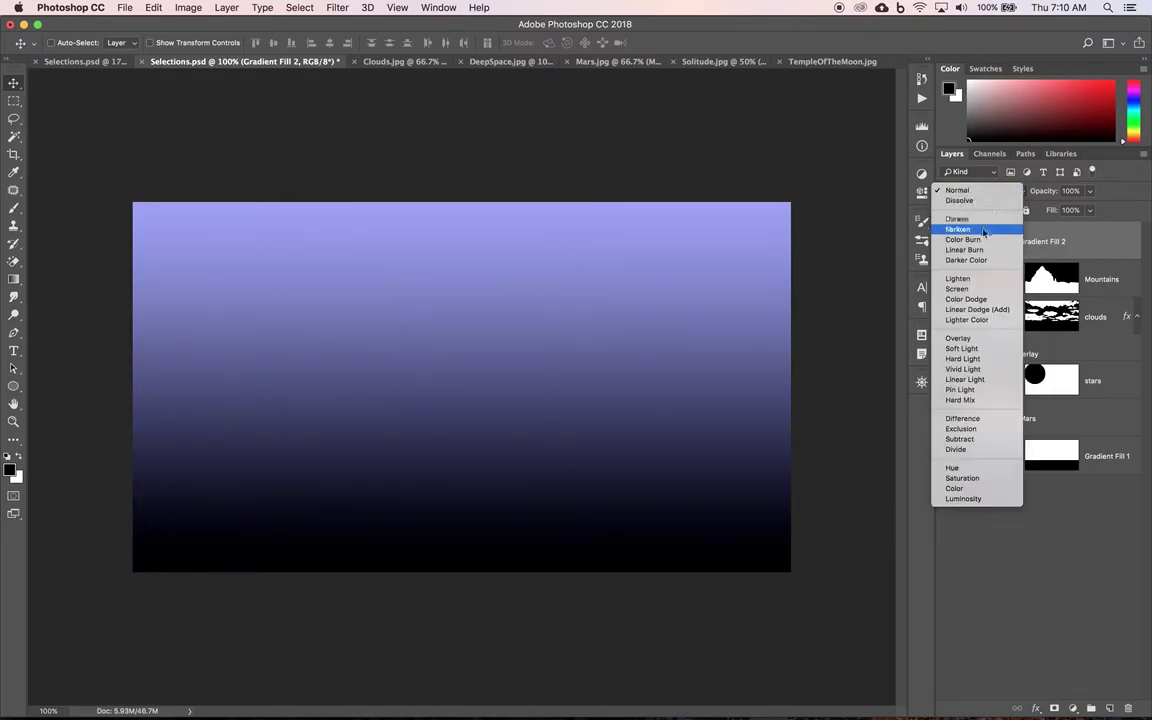
click(983, 231)
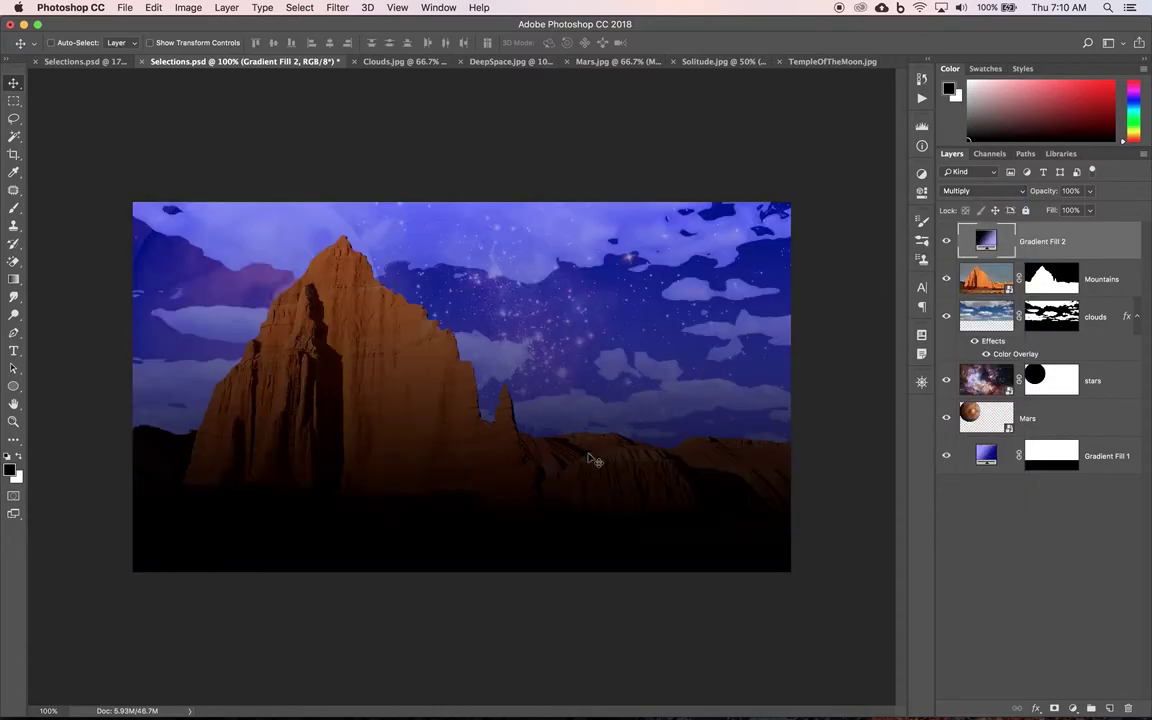
click(991, 197)
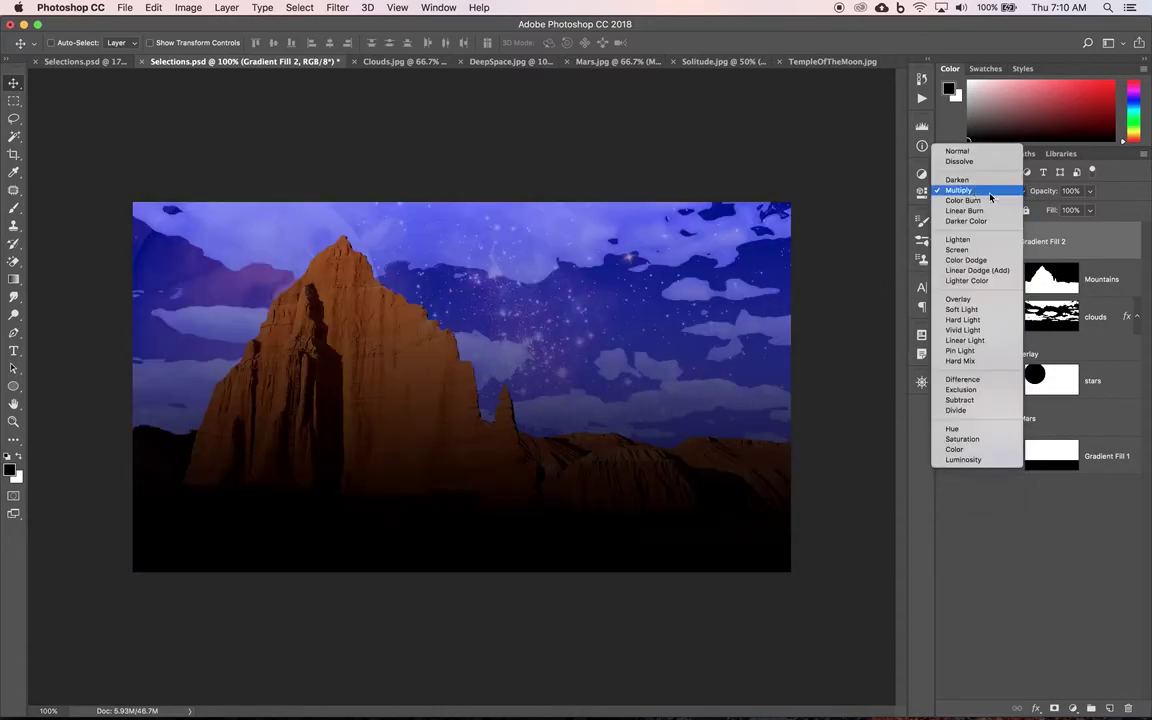
click(966, 256)
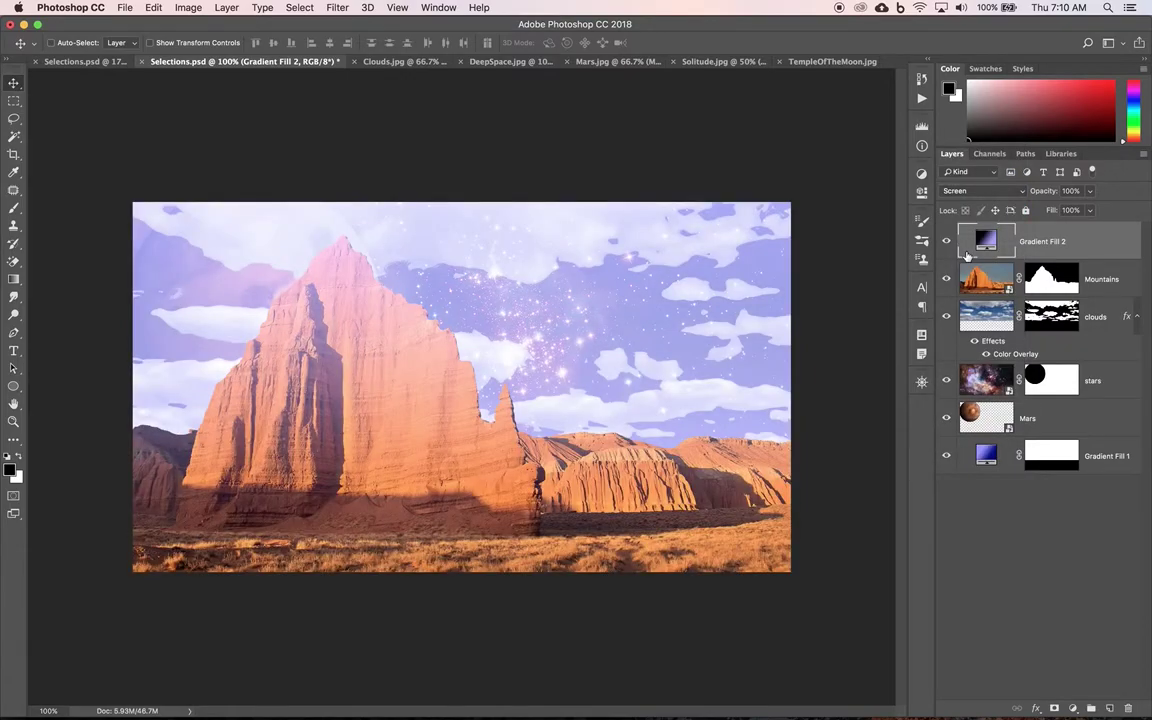
click(985, 190)
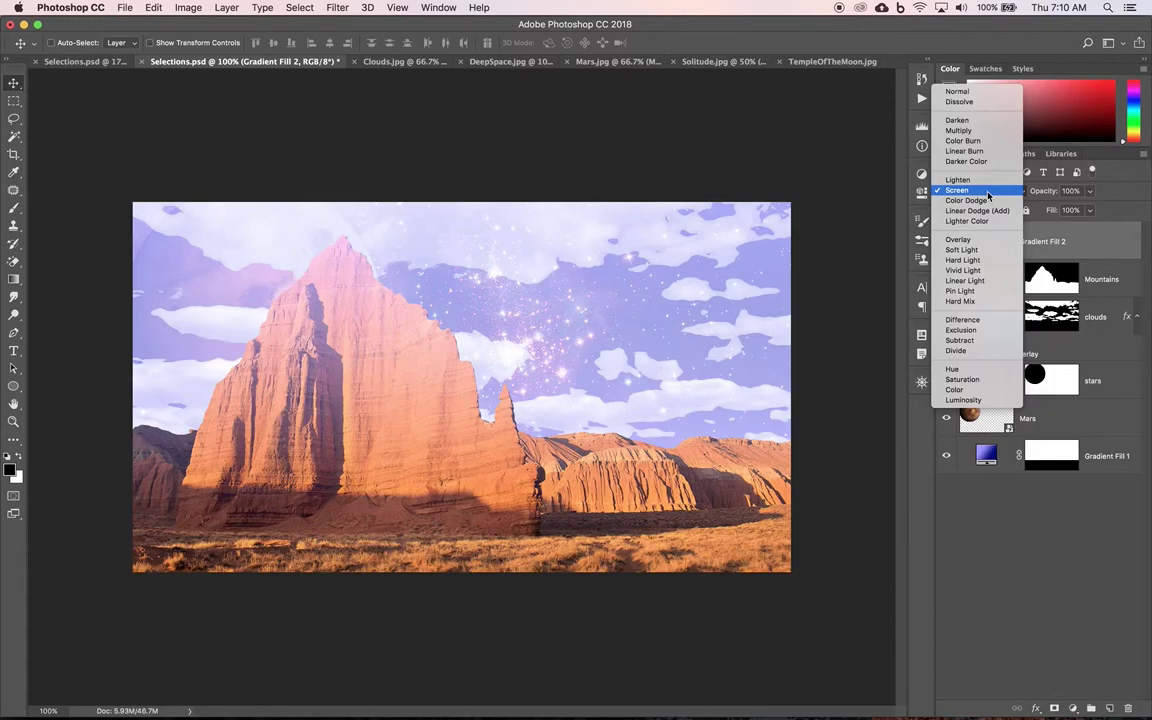
click(968, 241)
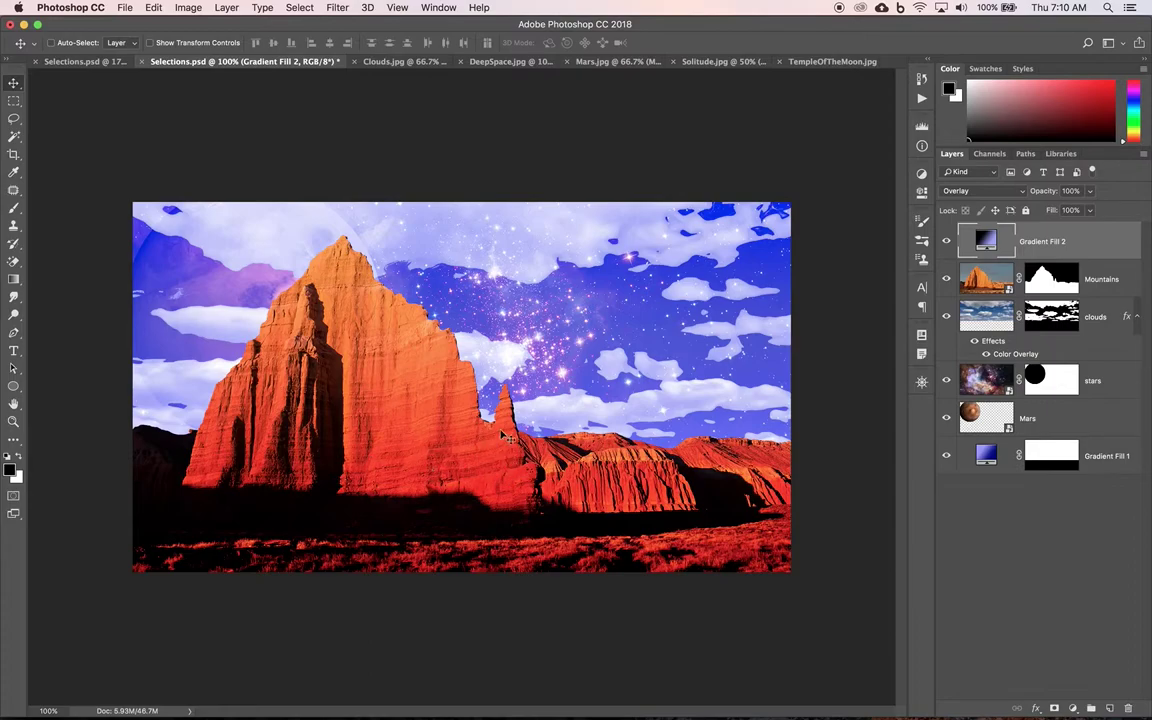
click(969, 198)
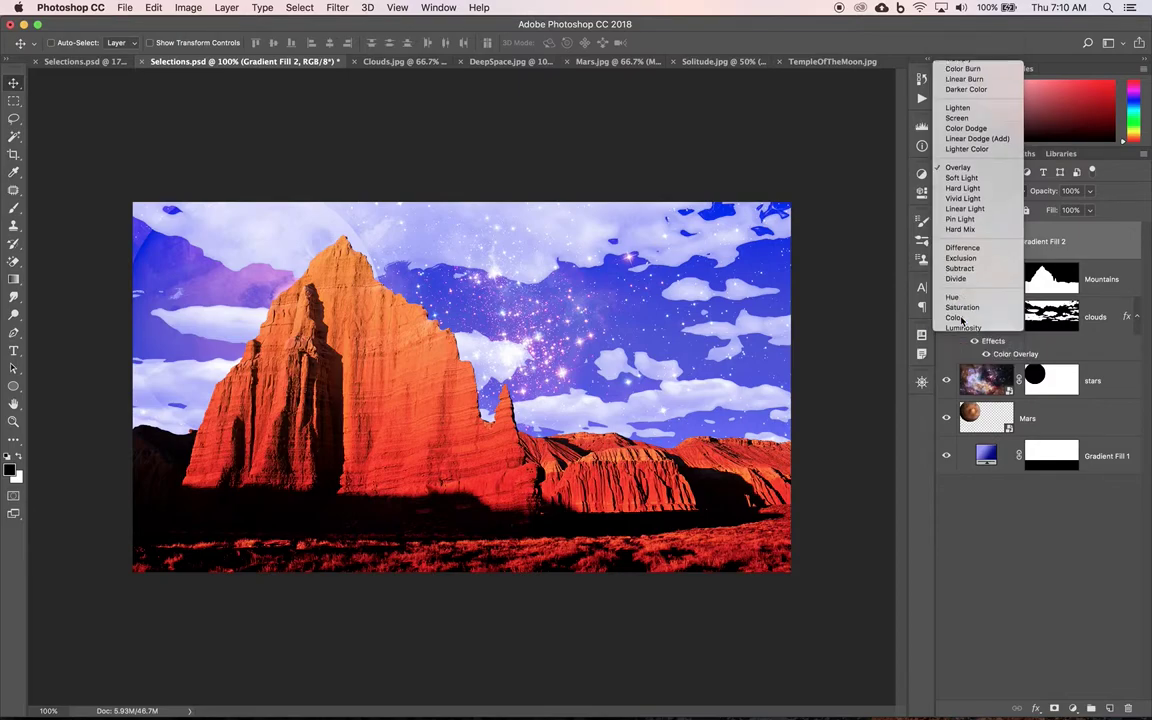
click(961, 320)
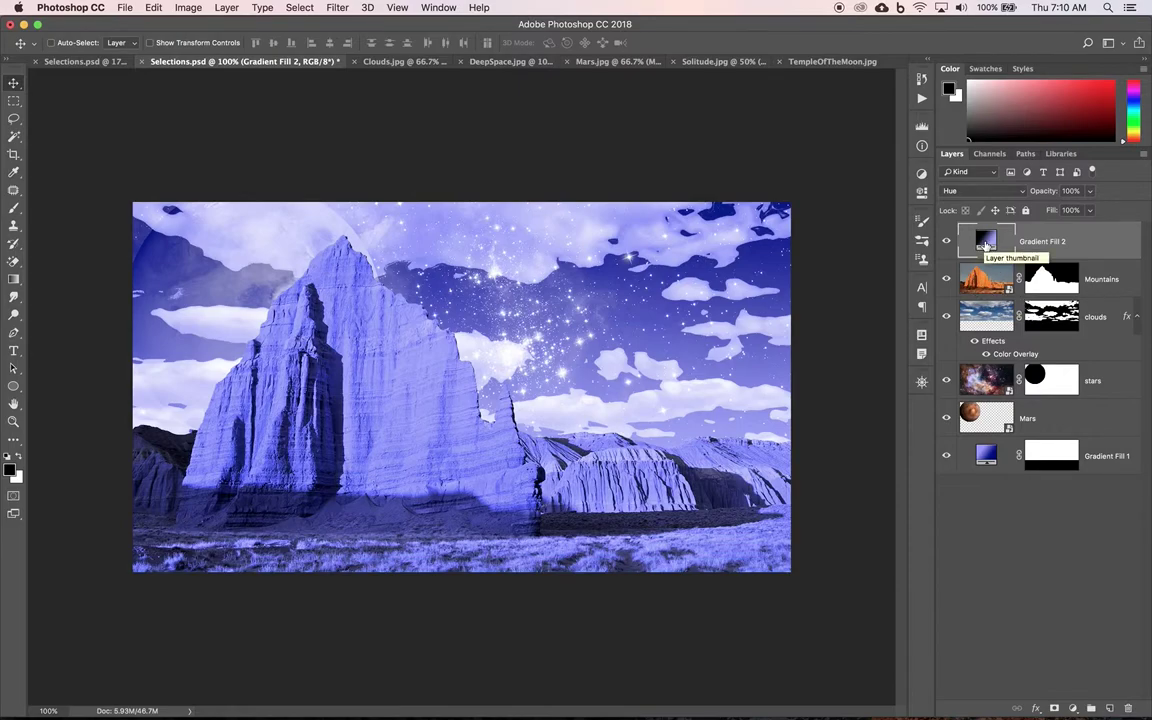
Step: Check Gradient Fill 2's settings unchanged, then clip it to the Mountains layer
double_click(985, 243)
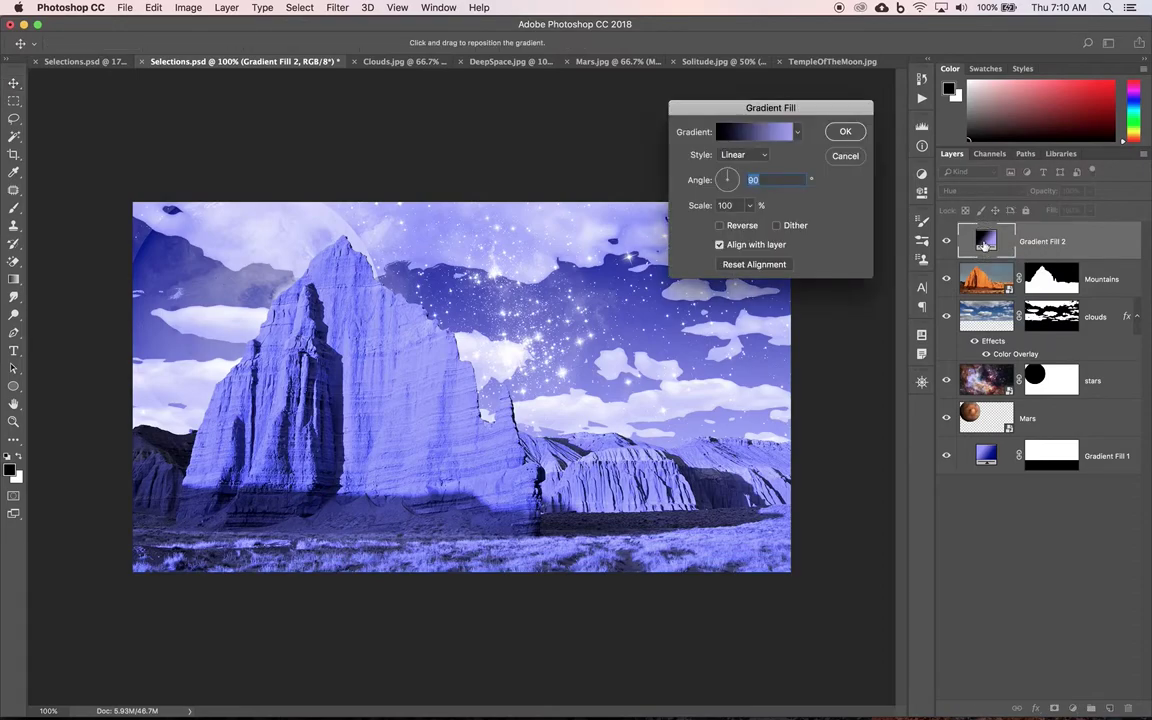
click(845, 157)
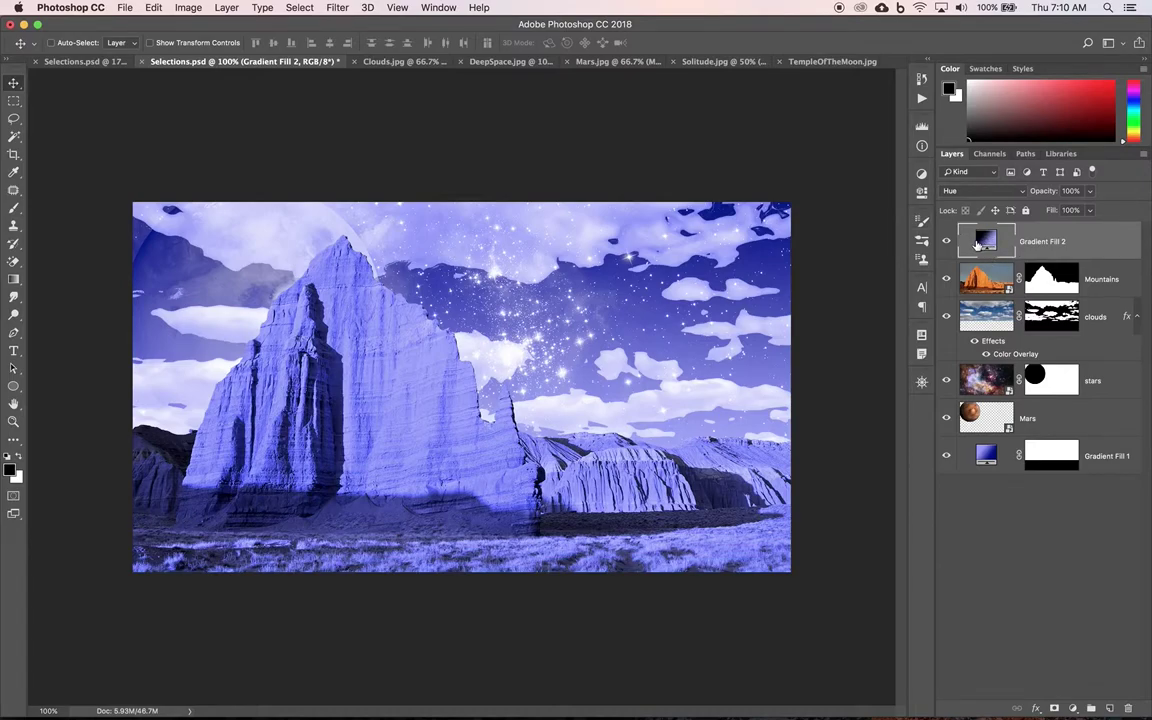
double_click(972, 244)
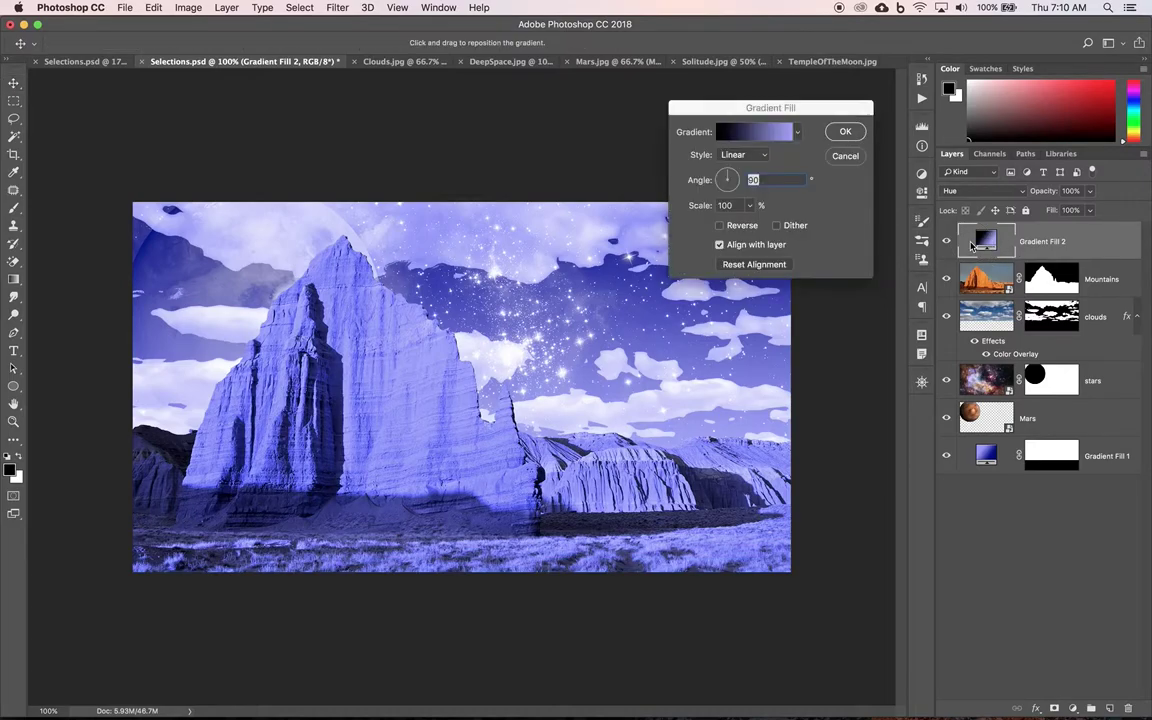
click(845, 157)
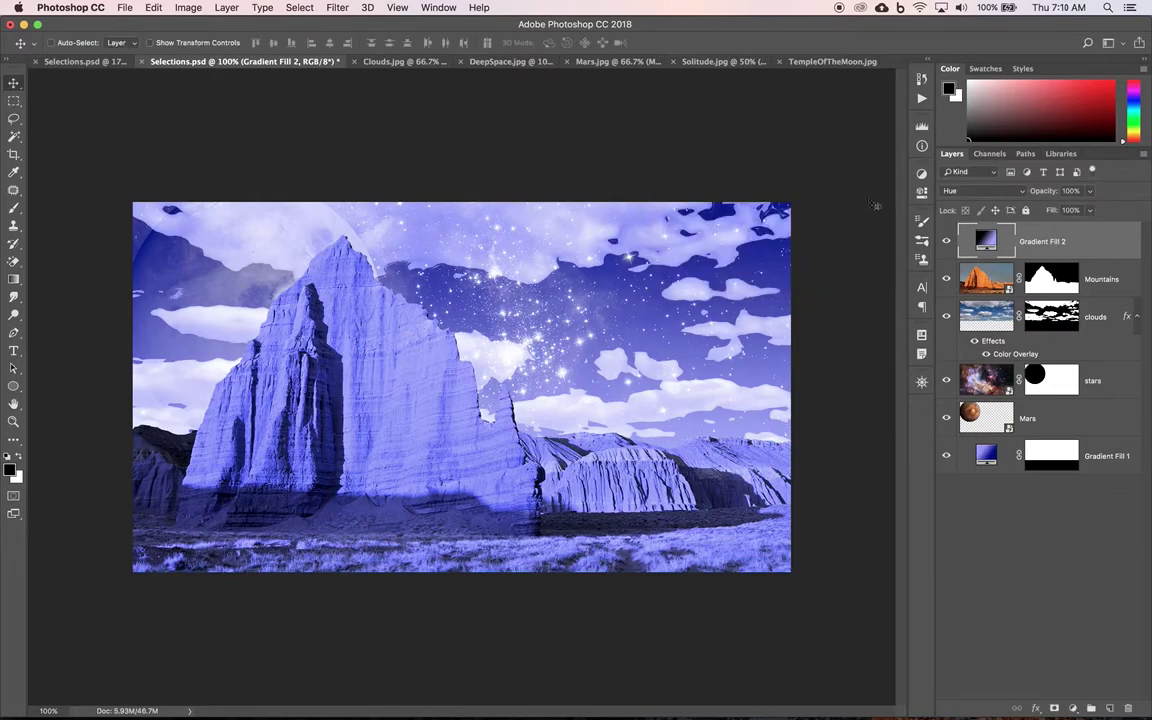
alt+click(1011, 254)
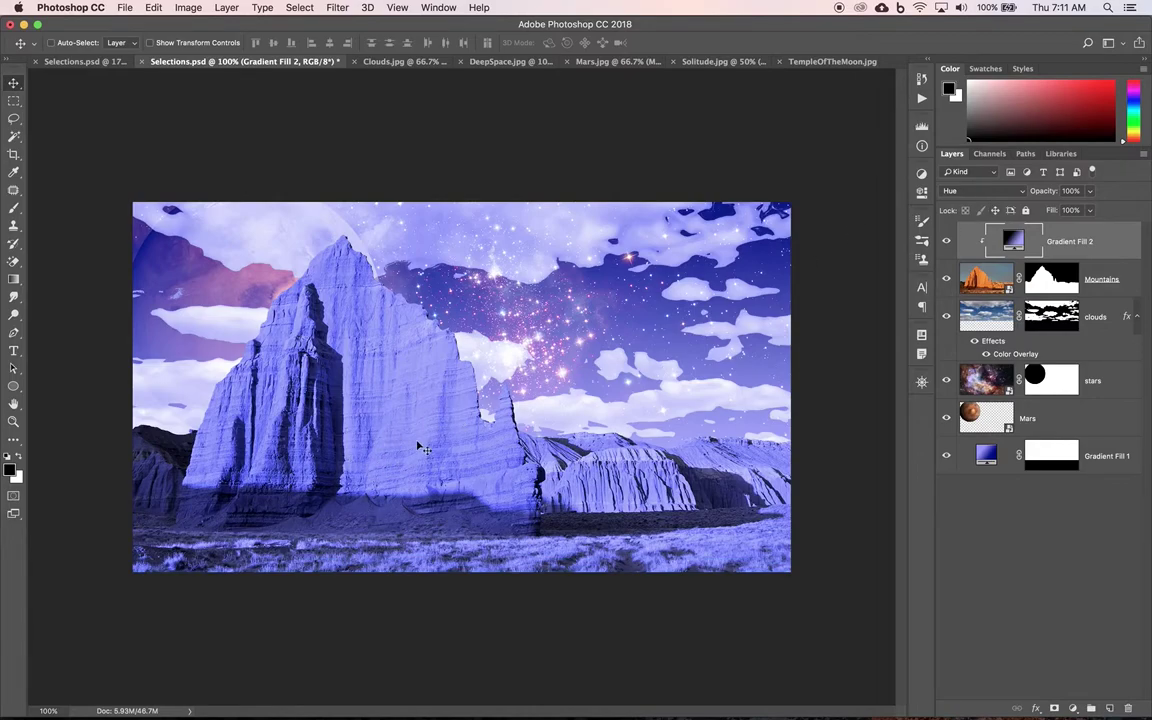
Step: Try Color and Saturation blending on the clipped fill, then return to Hue
click(1022, 193)
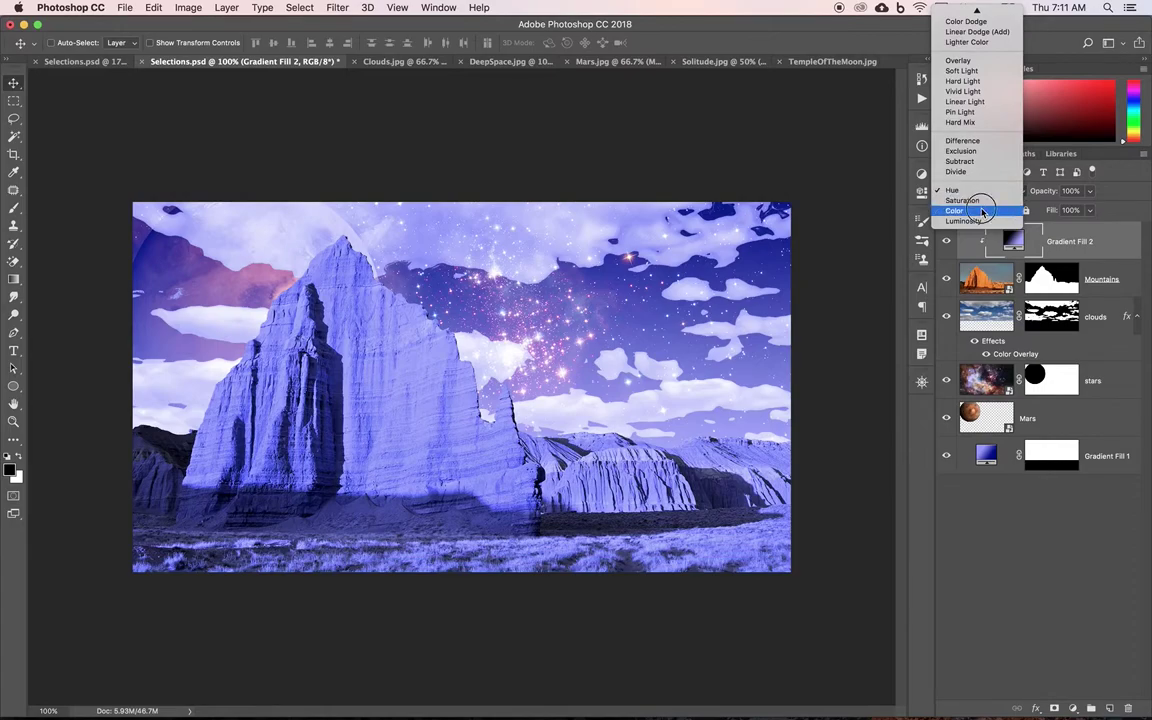
click(983, 210)
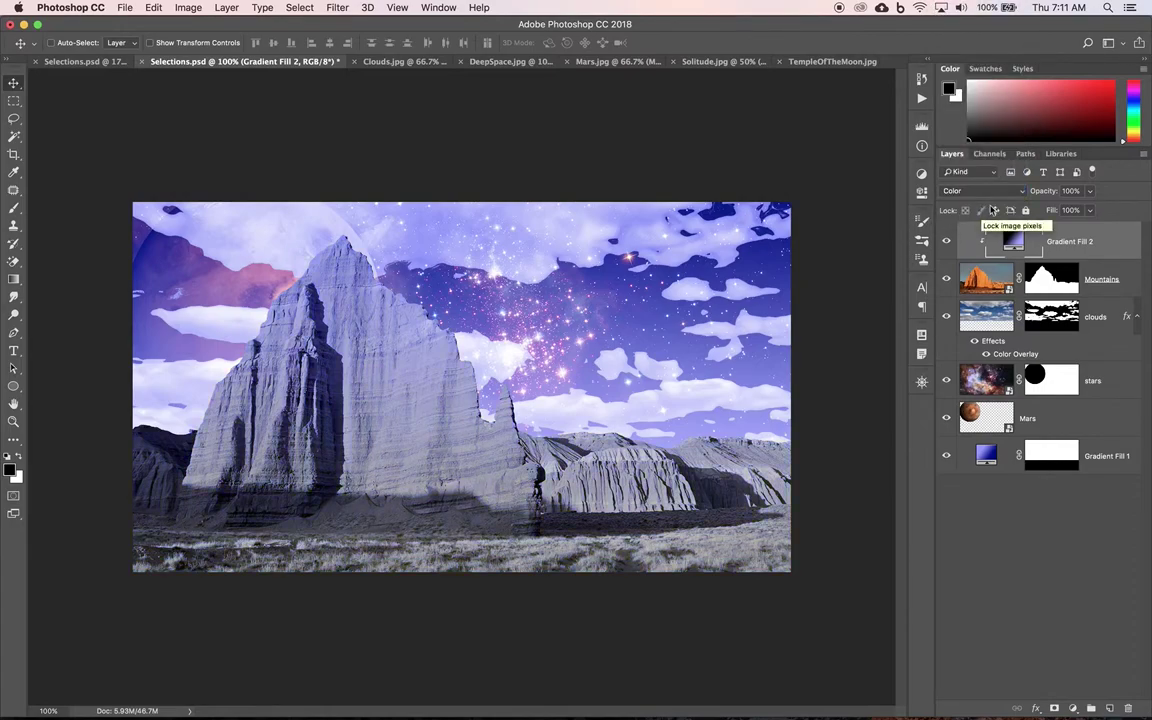
click(983, 190)
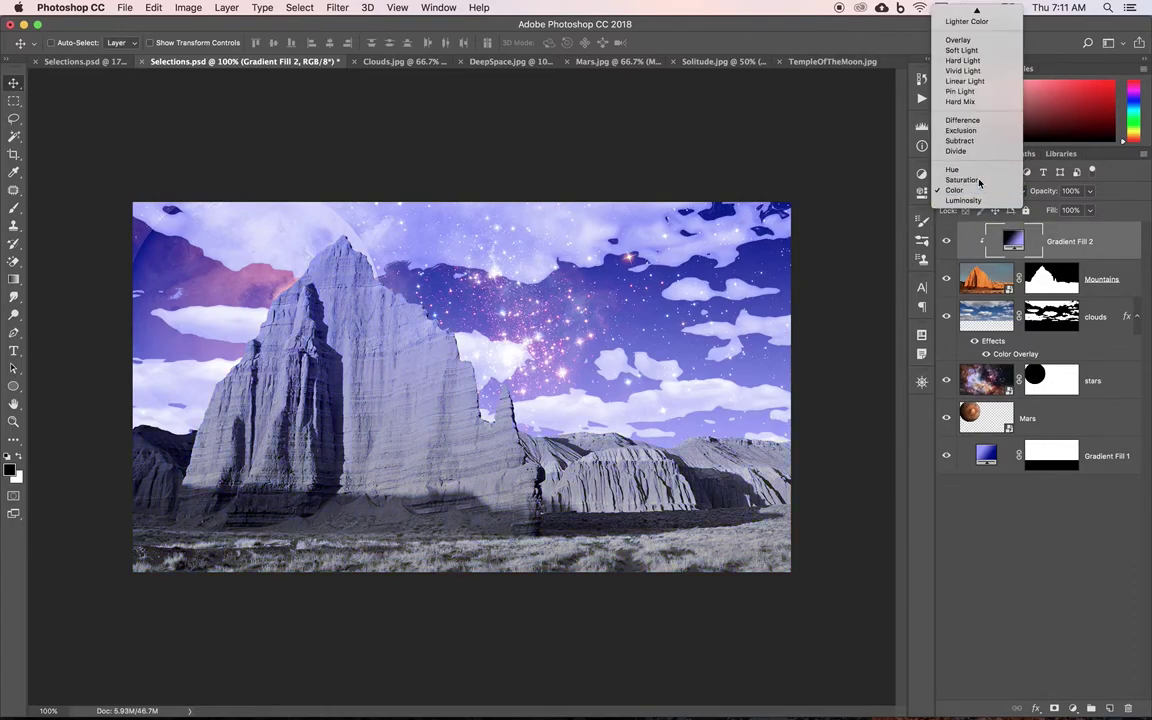
click(981, 183)
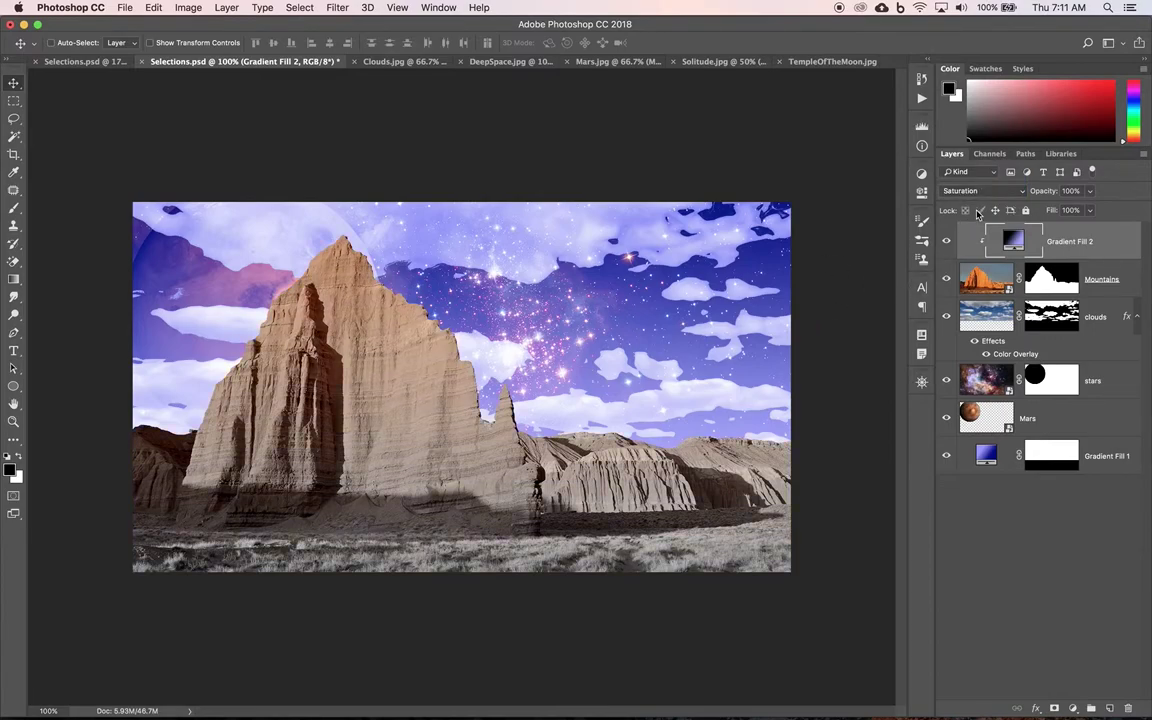
click(970, 190)
click(967, 182)
Step: Lower Gradient Fill 2's opacity to 40%, toggling its visibility to compare
drag(1090, 213, 1059, 212)
click(946, 241)
click(946, 241)
click(946, 241)
click(946, 241)
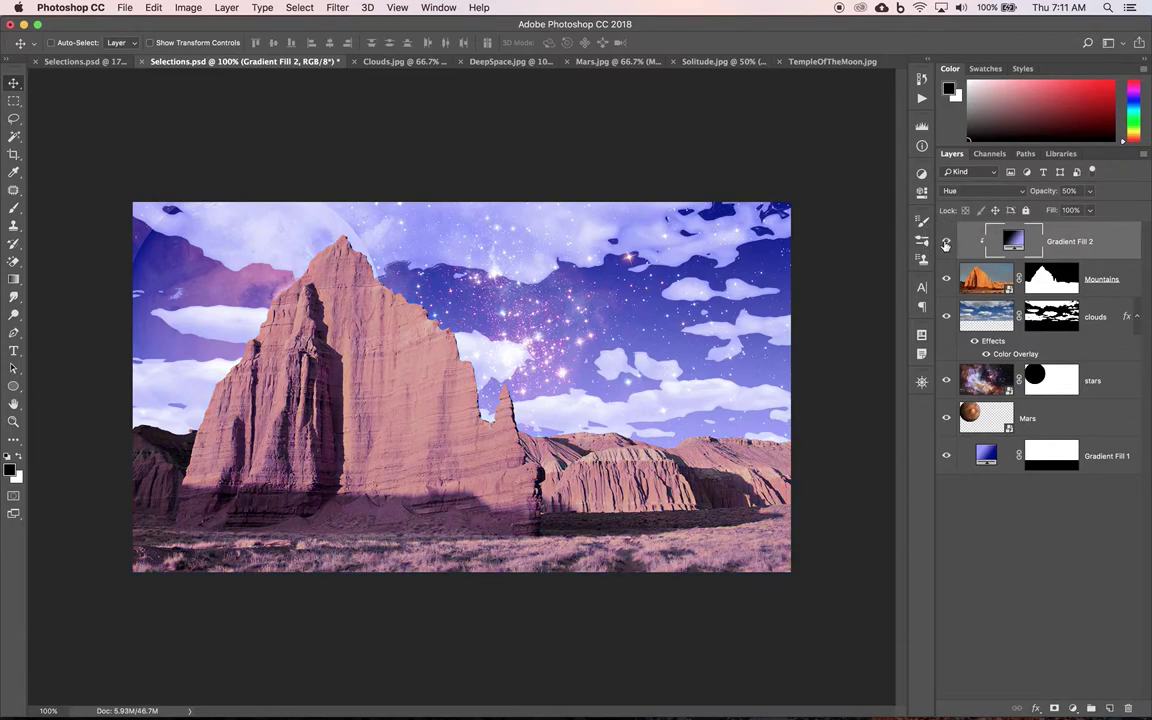
click(1089, 195)
drag(1090, 210, 1084, 210)
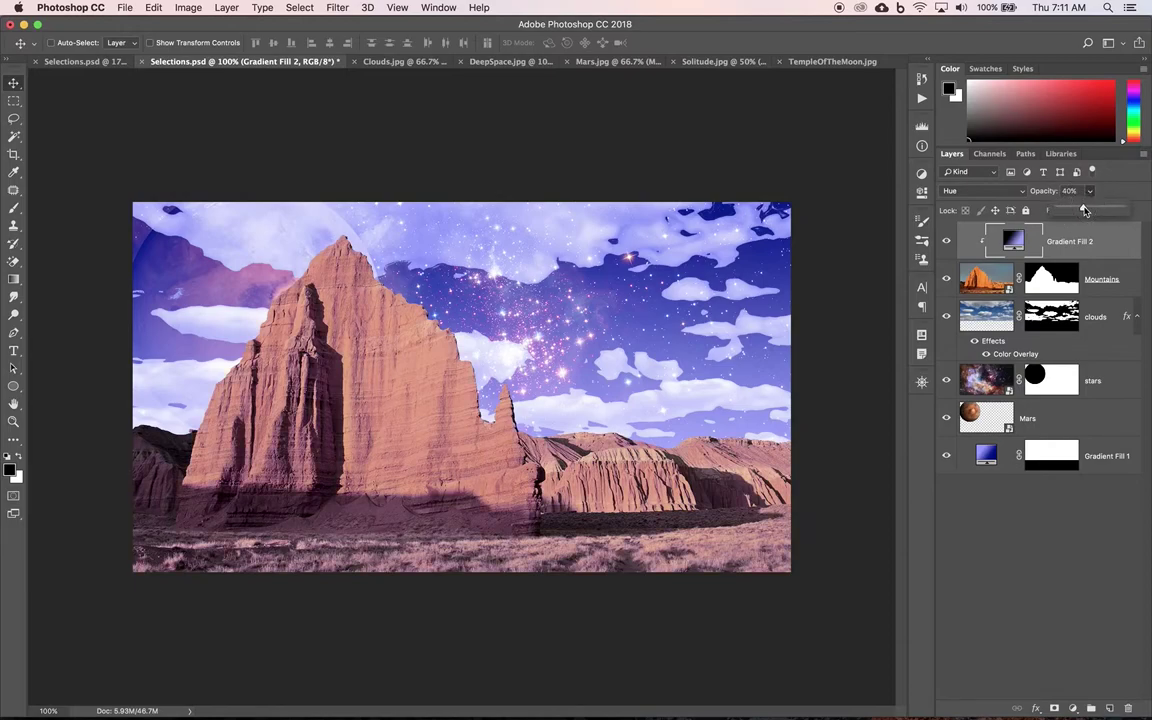
click(947, 243)
click(947, 243)
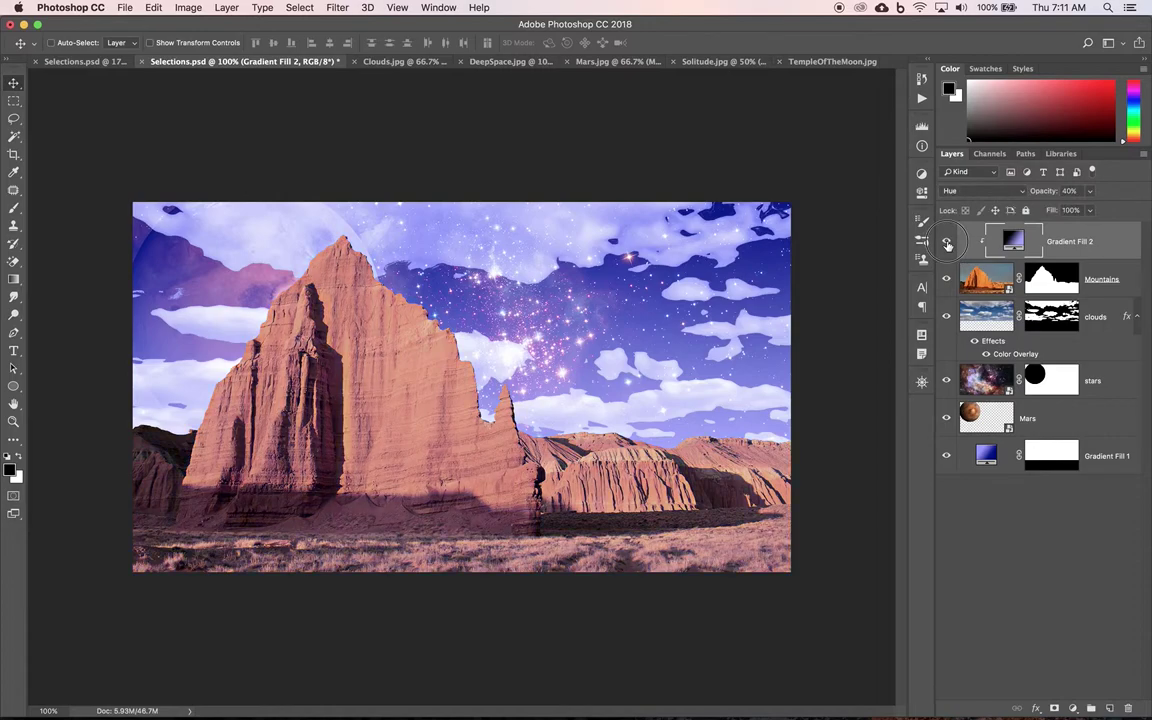
click(947, 243)
click(947, 243)
Step: Add a Brightness/Contrast adjustment clipped to the layer below, with Brightness -51
click(1073, 708)
click(1074, 707)
click(1076, 709)
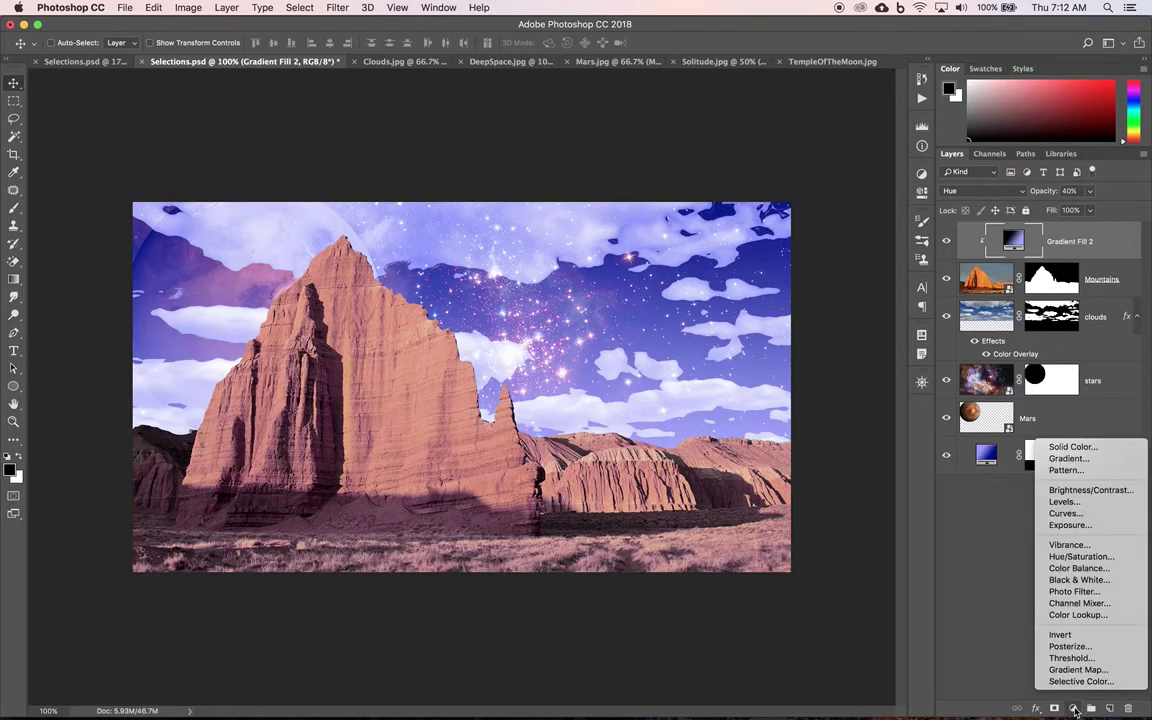
click(1081, 492)
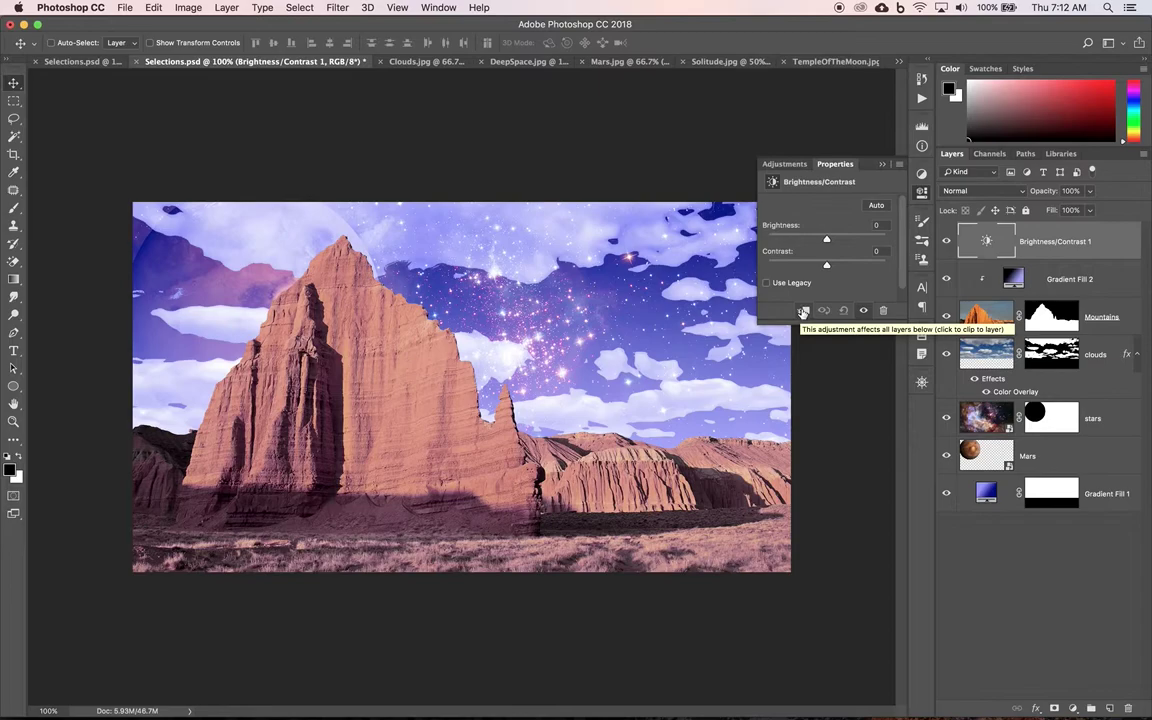
click(803, 312)
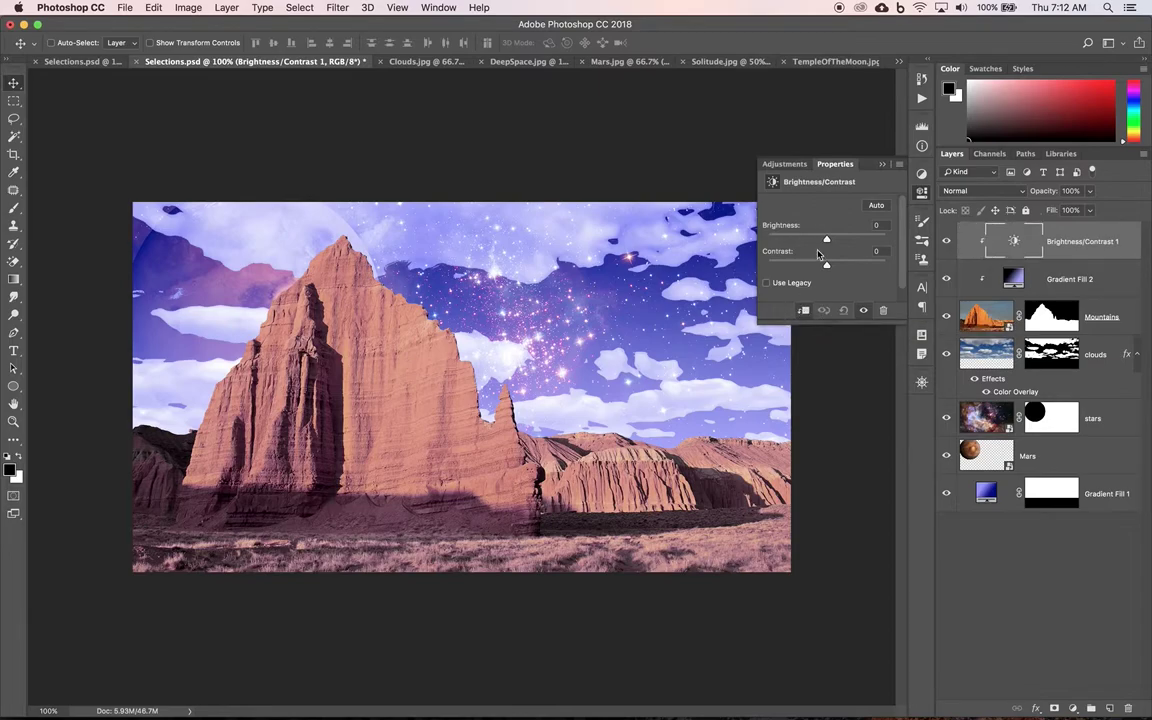
mouse_move(829, 242)
mouse_down()
mouse_move(856, 241)
mouse_move(792, 240)
mouse_move(808, 241)
mouse_up()
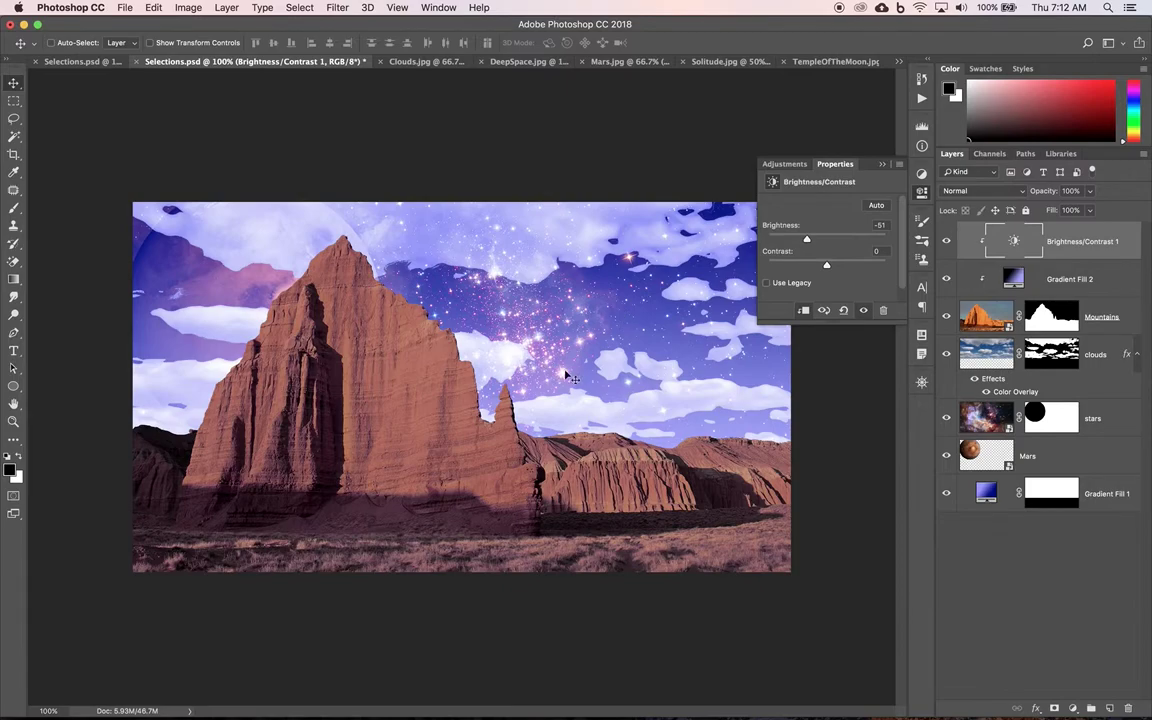
Step: Toggle the Brightness/Contrast adjustment on and off to compare, then close Properties
click(863, 311)
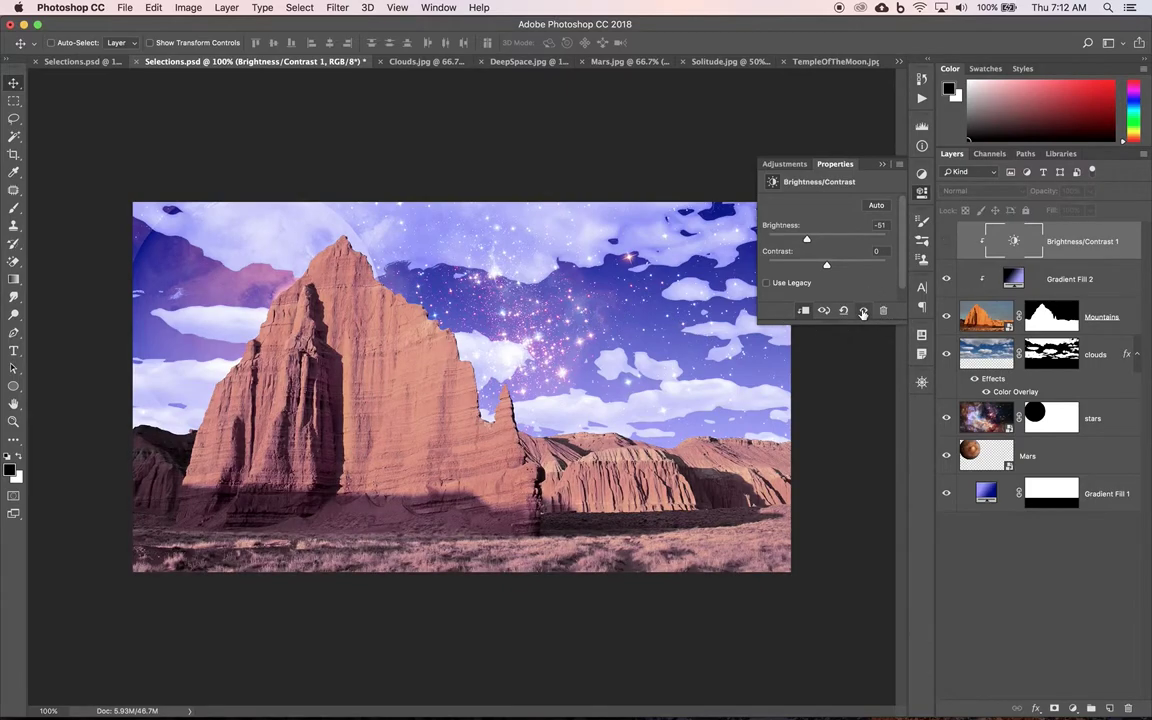
click(863, 311)
click(863, 311)
click(863, 311)
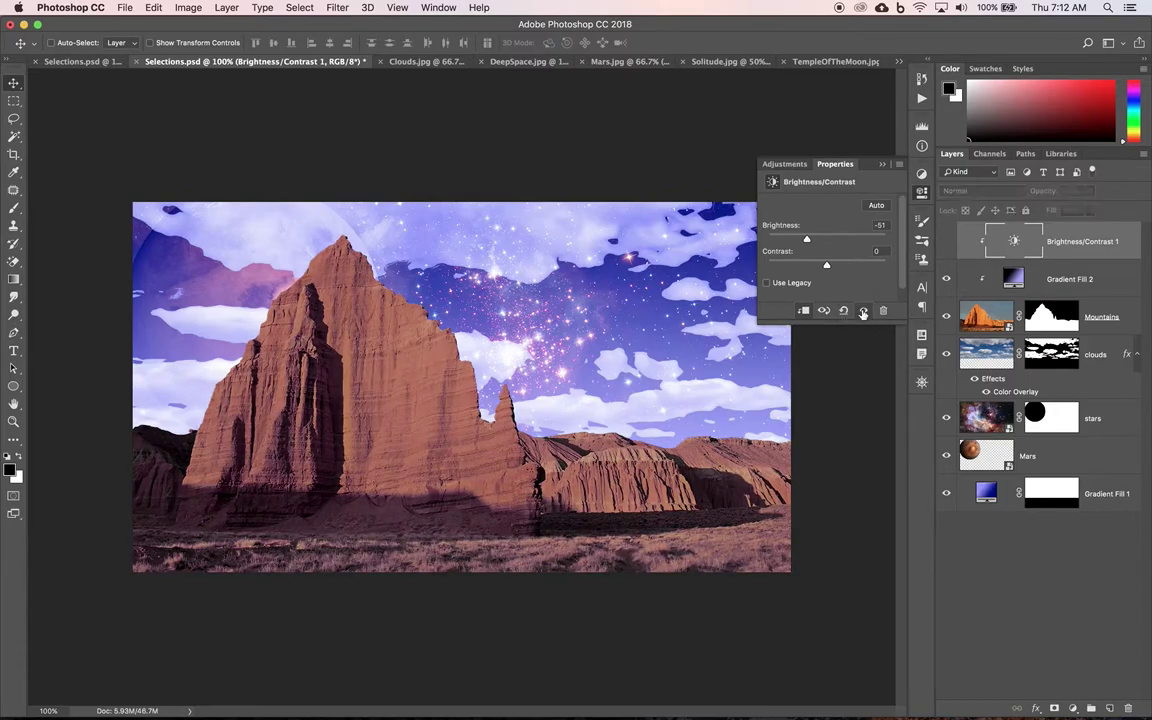
click(863, 311)
click(863, 311)
click(863, 311)
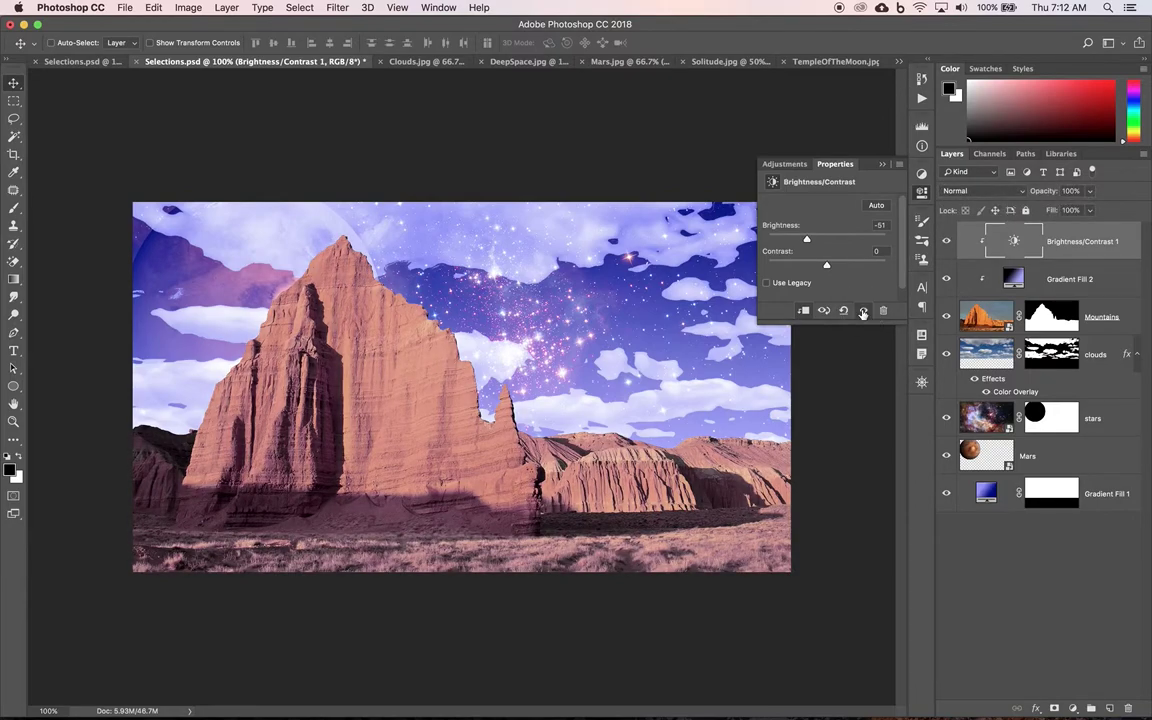
click(863, 311)
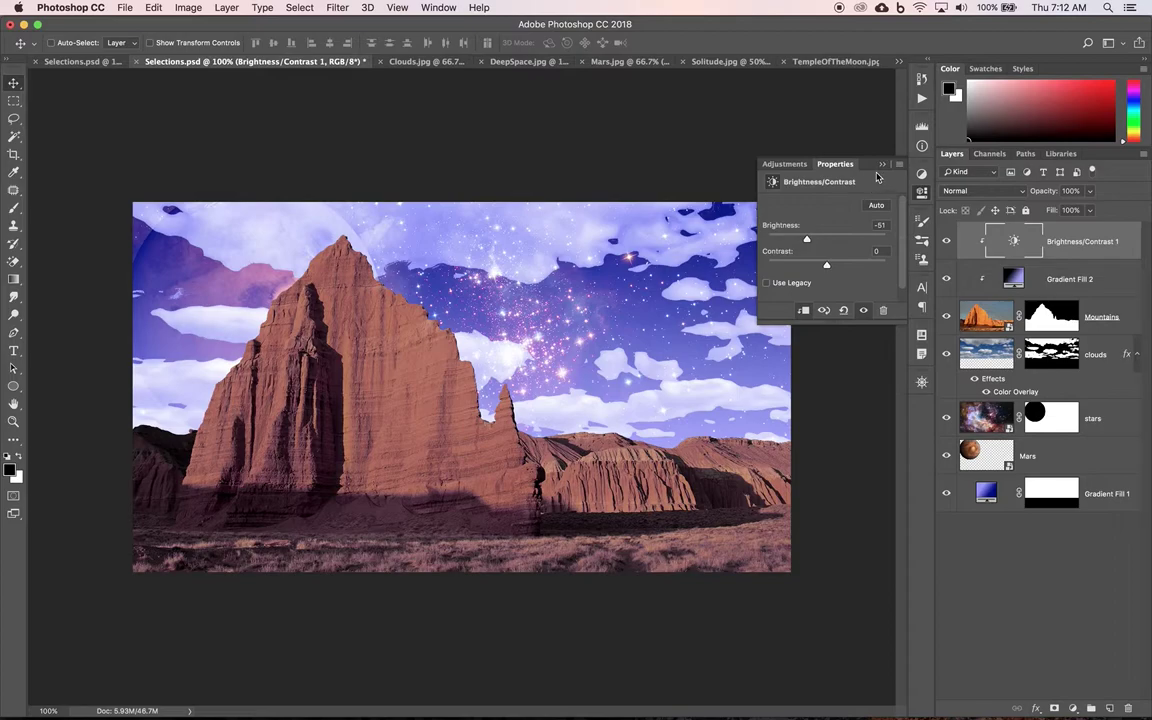
click(882, 165)
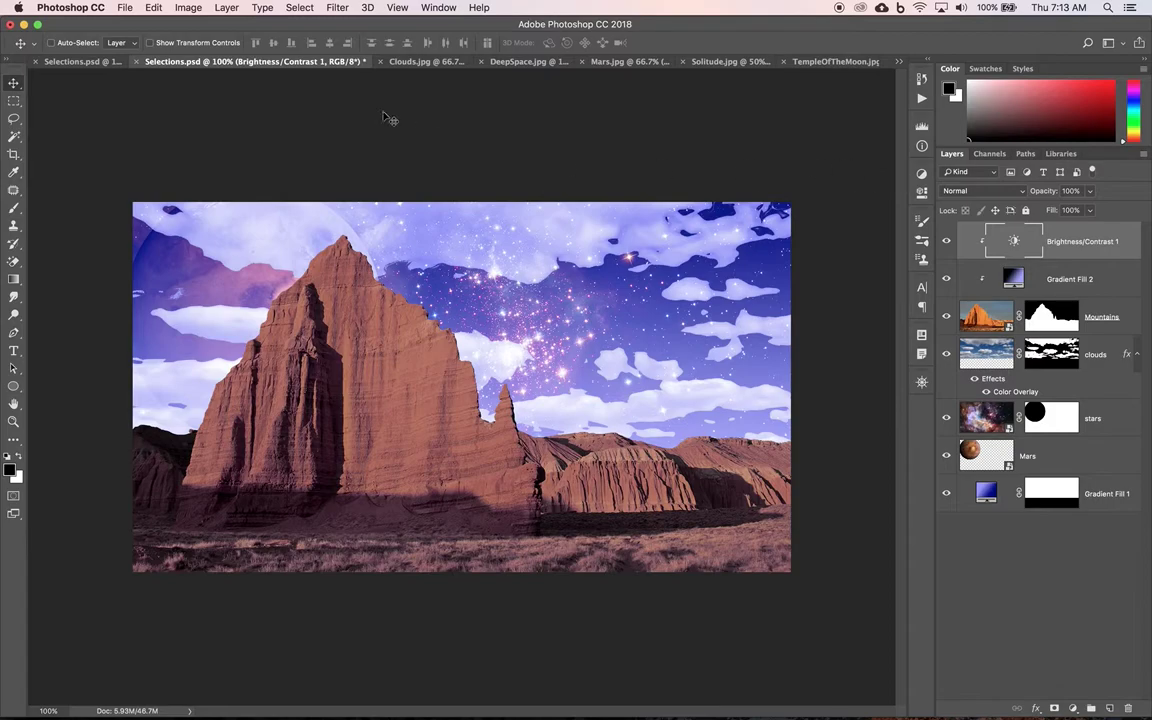
click(72, 61)
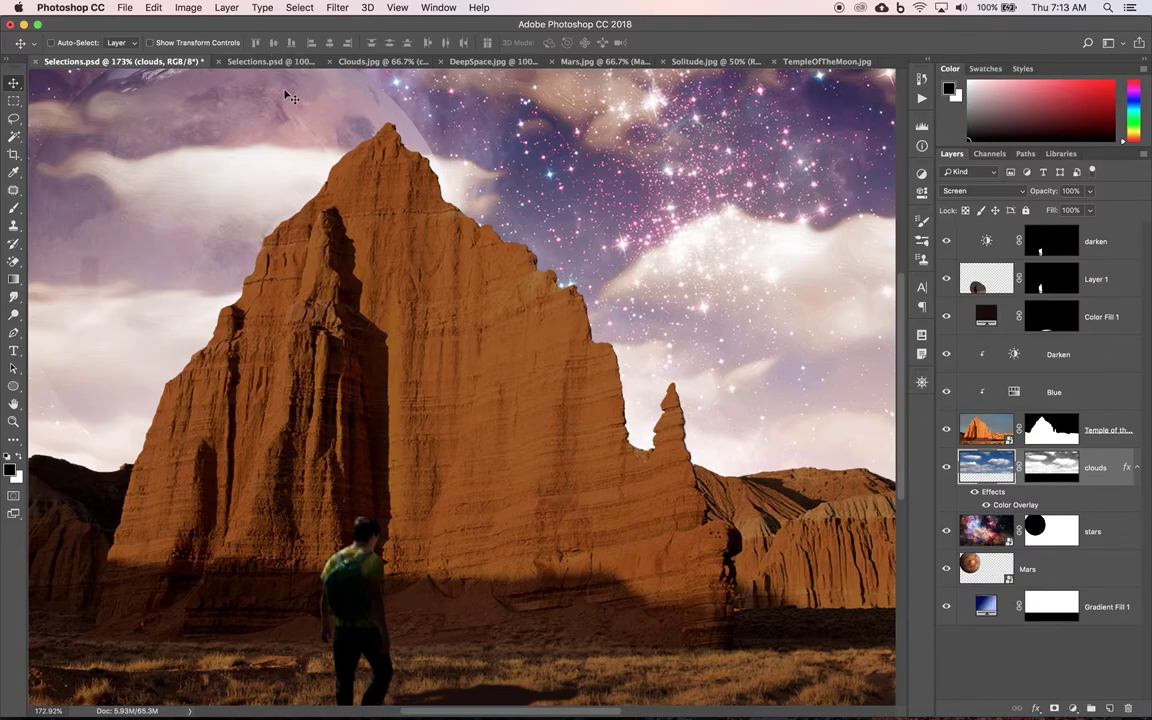
click(275, 60)
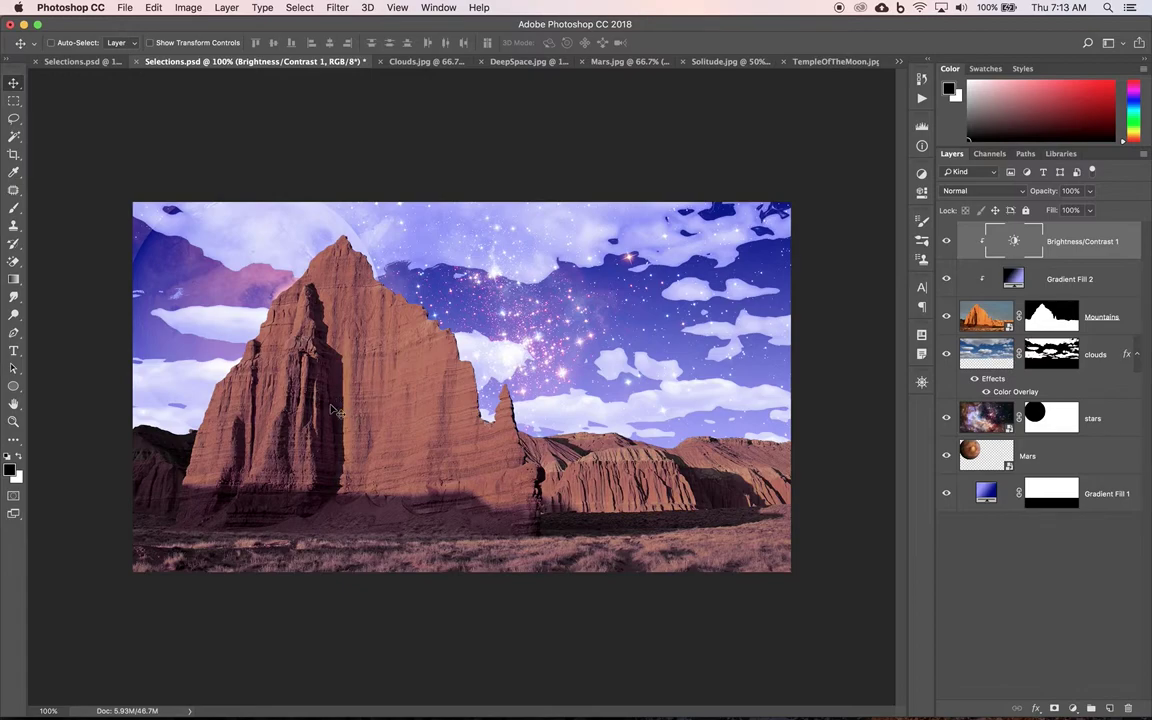
click(40, 60)
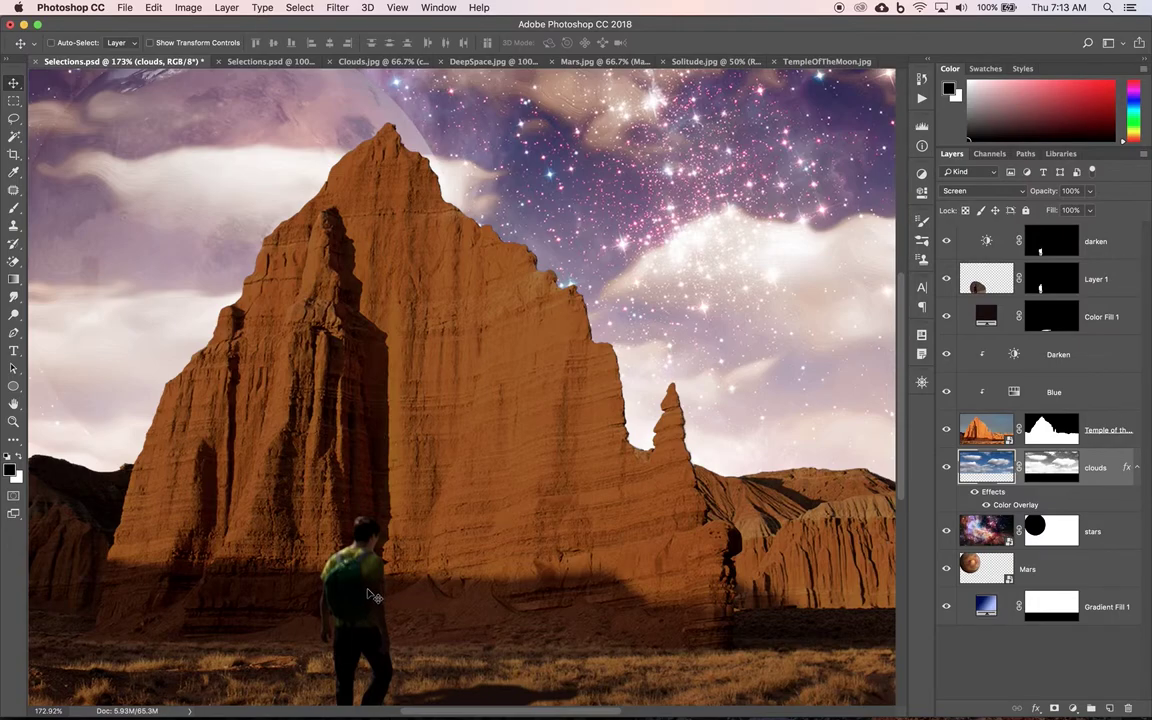
key(super+1)
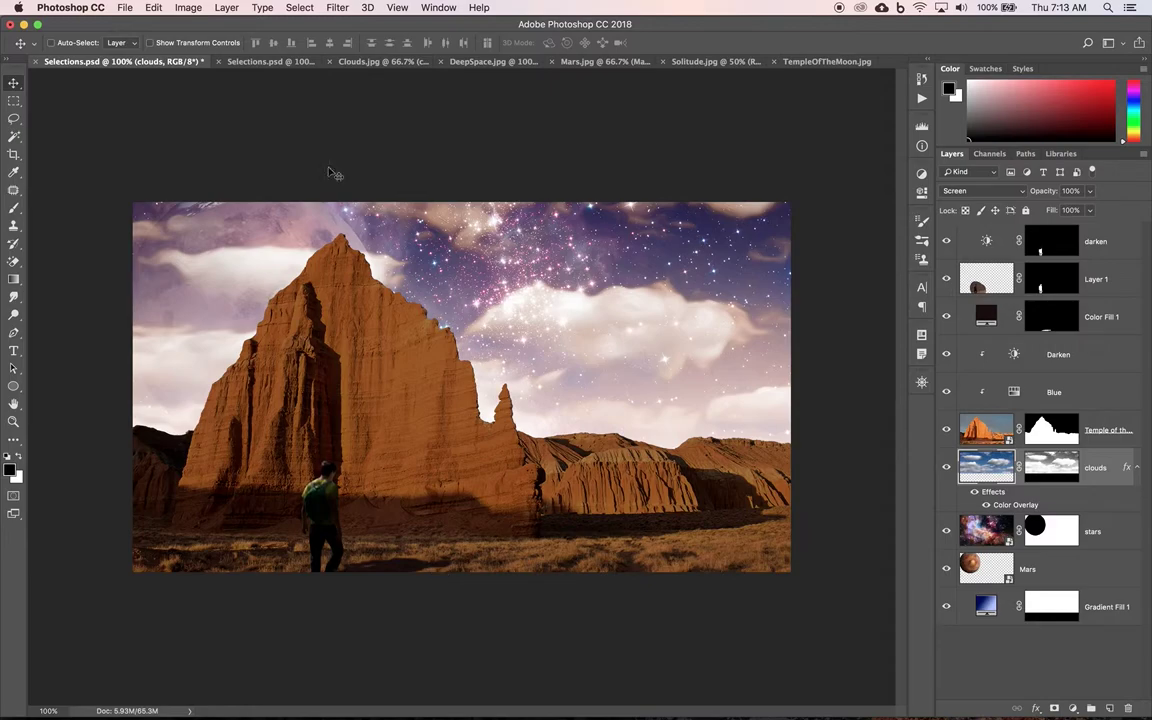
click(268, 62)
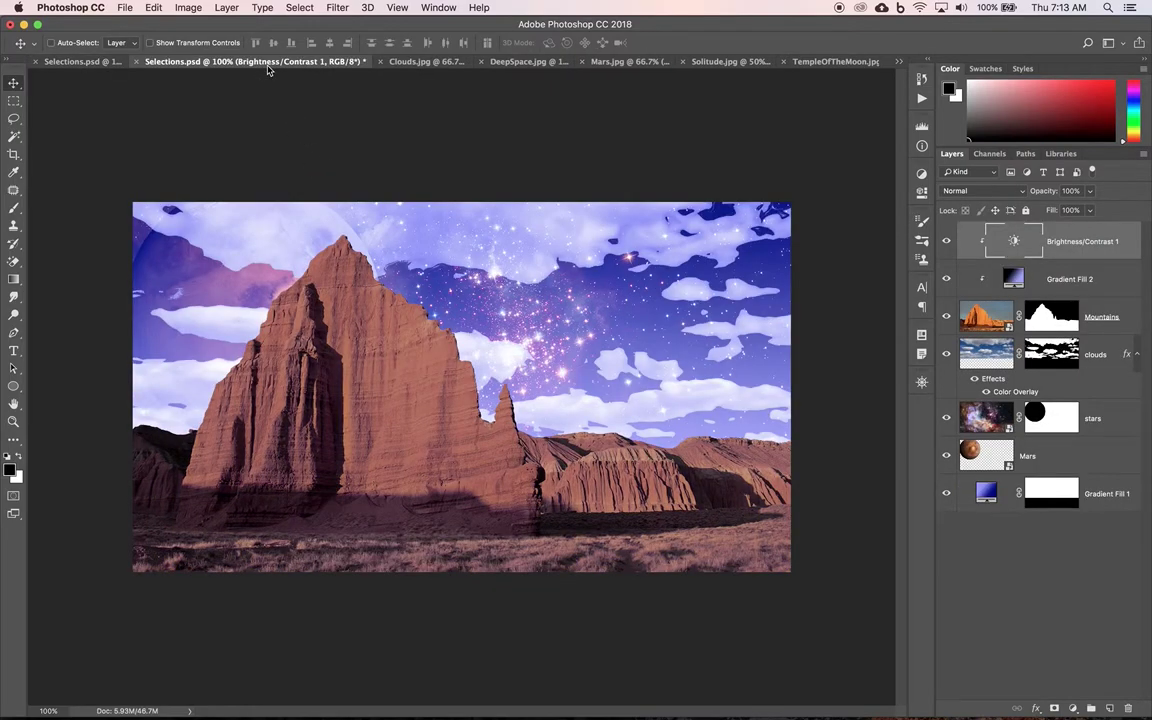